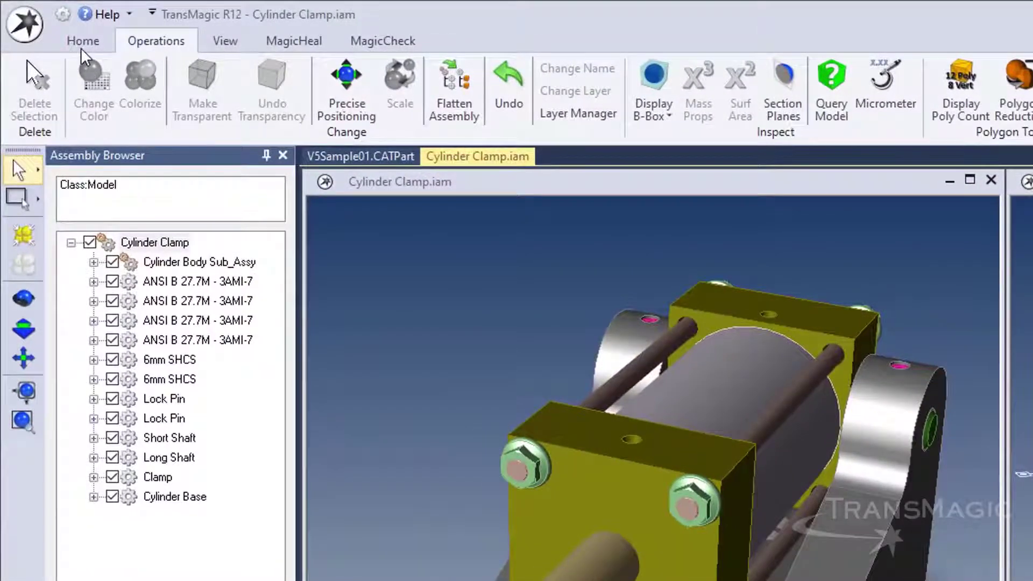
- Open V5Sample02.CATPart from the Catia V5 folder of the sample files
left_click(83, 42)
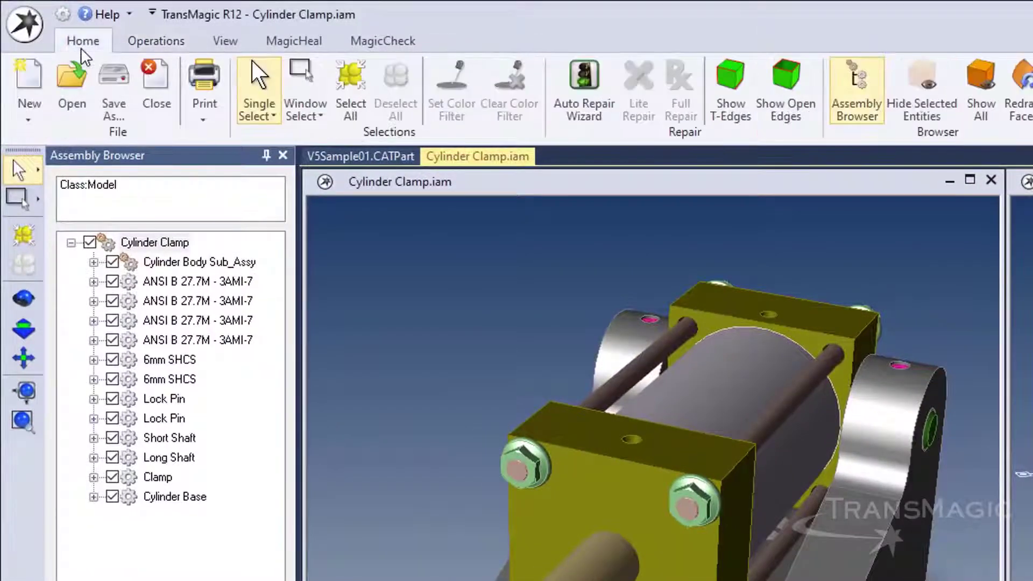
left_click(79, 96)
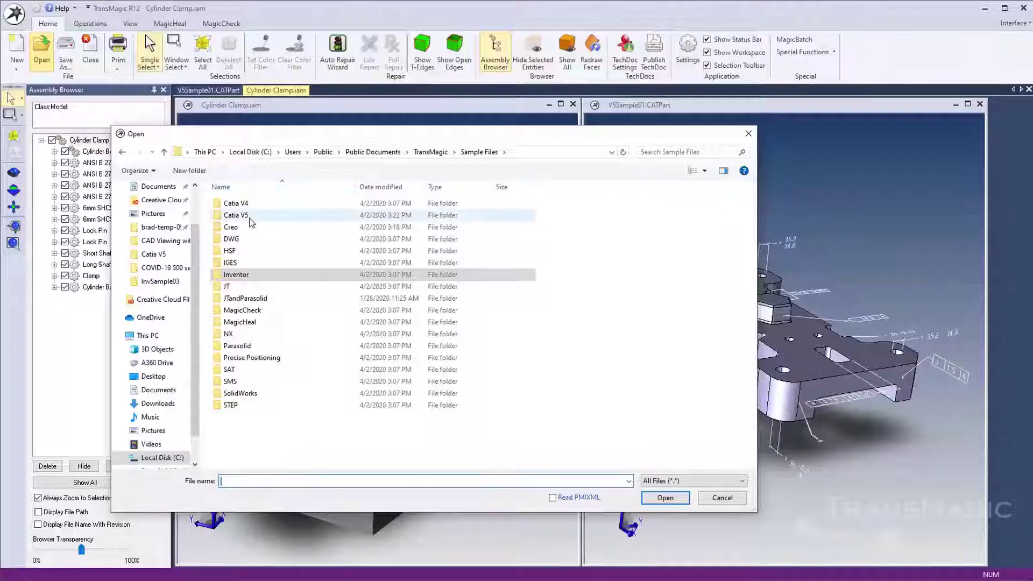
double_click(247, 220)
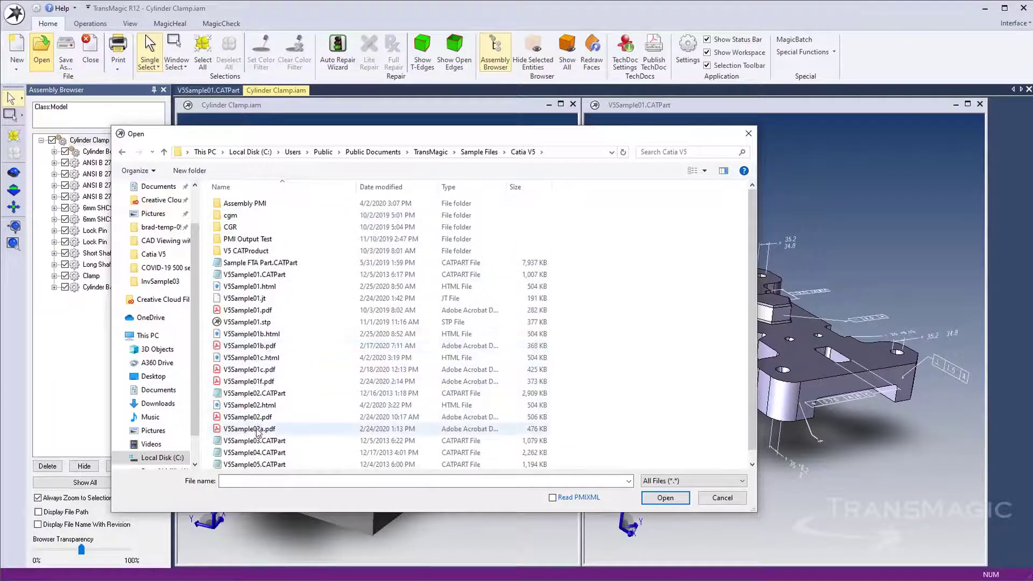
left_click(253, 394)
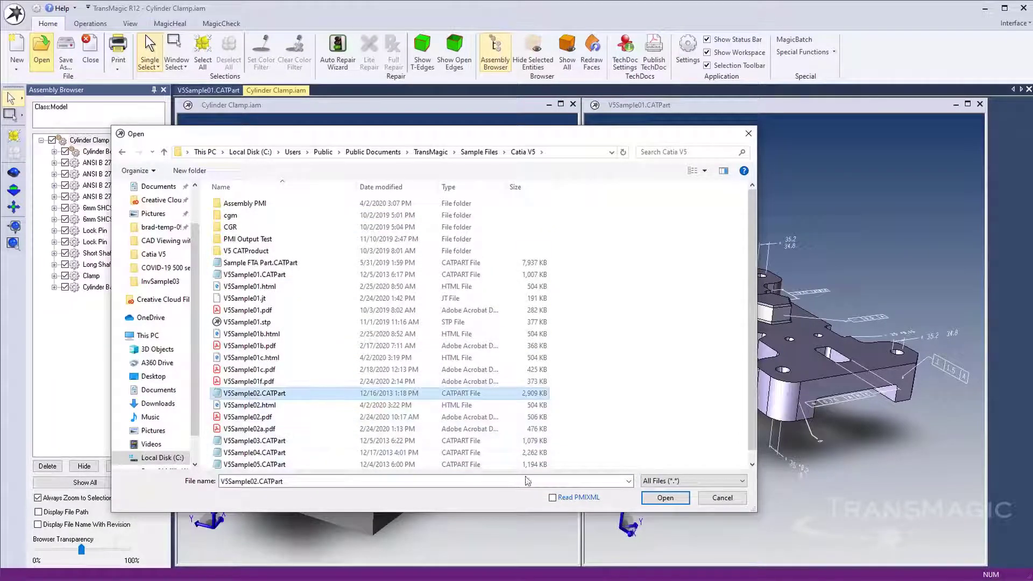
left_click(666, 502)
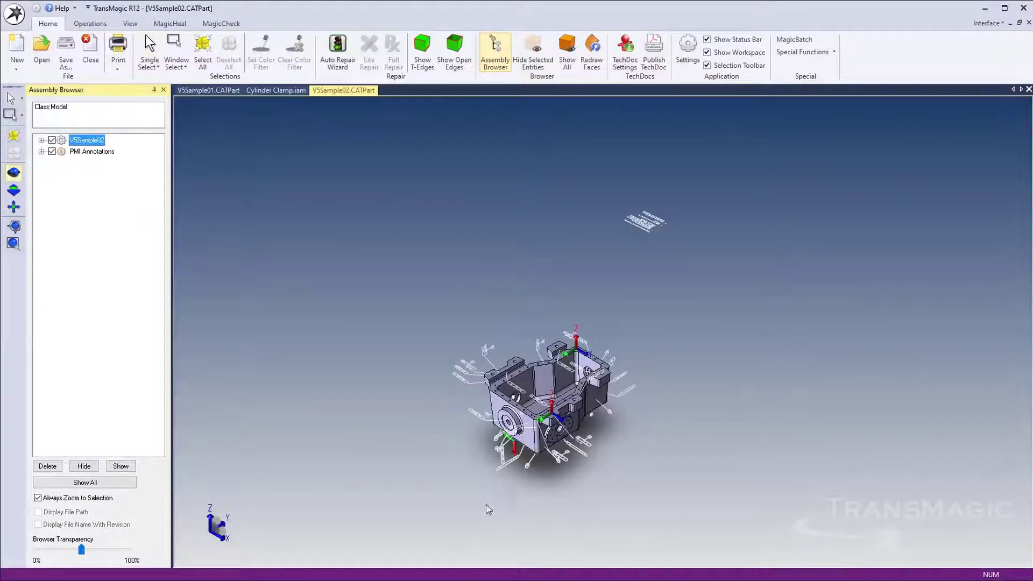
left_click(491, 482)
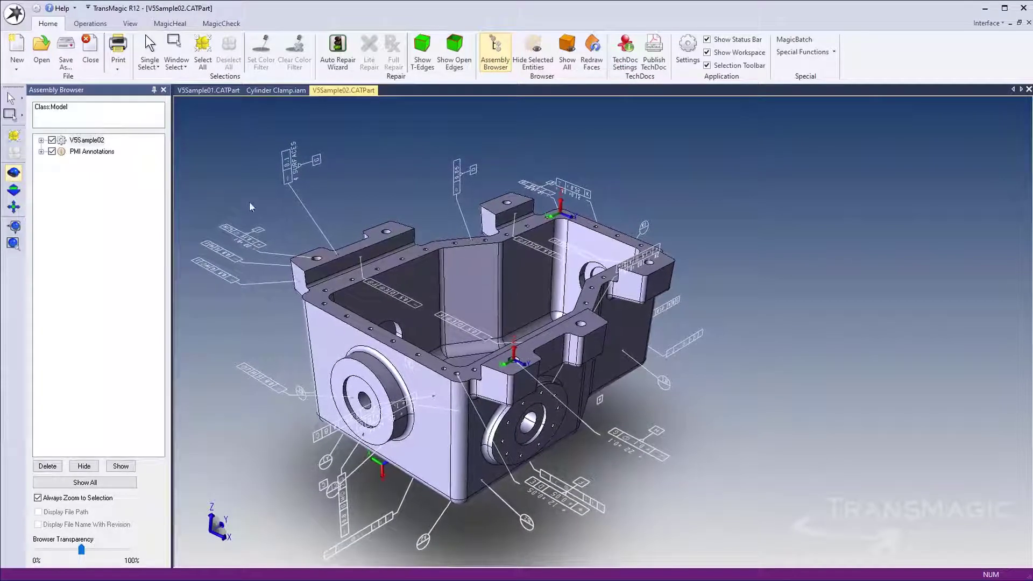
- Inspect the V5Sample02 housing and its annotations up close with Zoom In/Out, then return to the full part
left_click(129, 25)
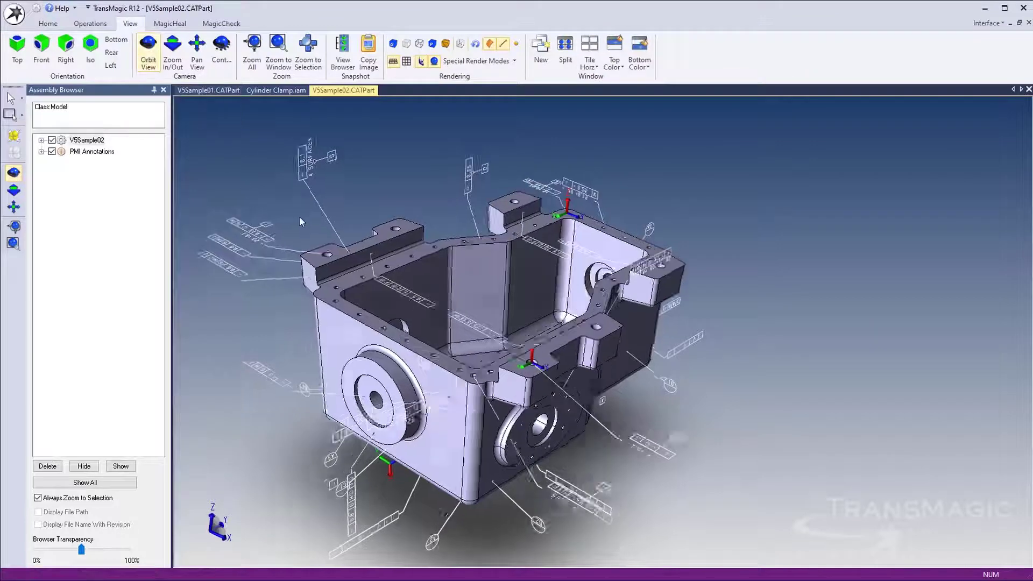
left_click(173, 51)
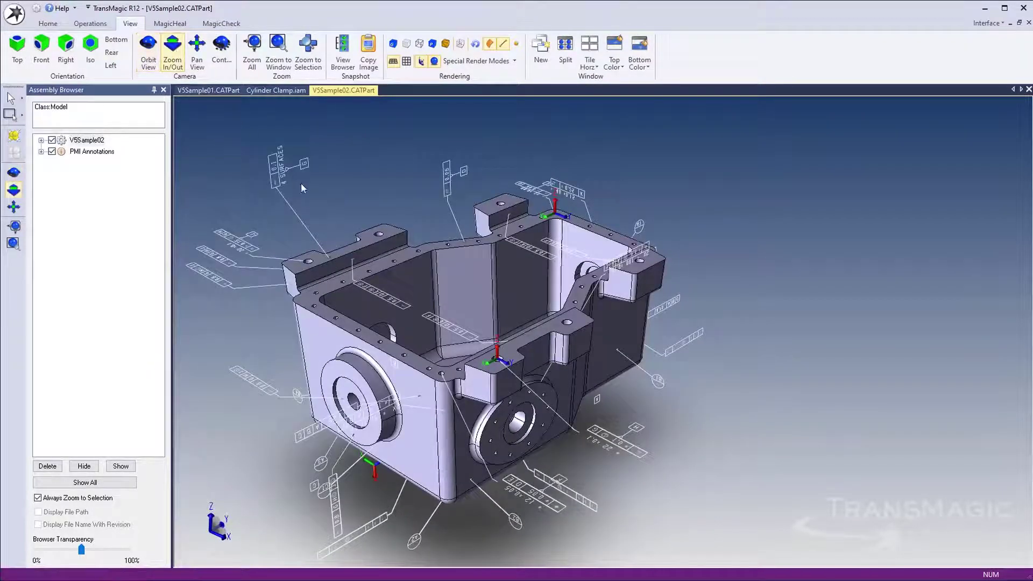
mouse_move(301, 183)
left_mouse_down()
mouse_move(319, 189)
mouse_move(293, 188)
mouse_move(307, 186)
left_mouse_up()
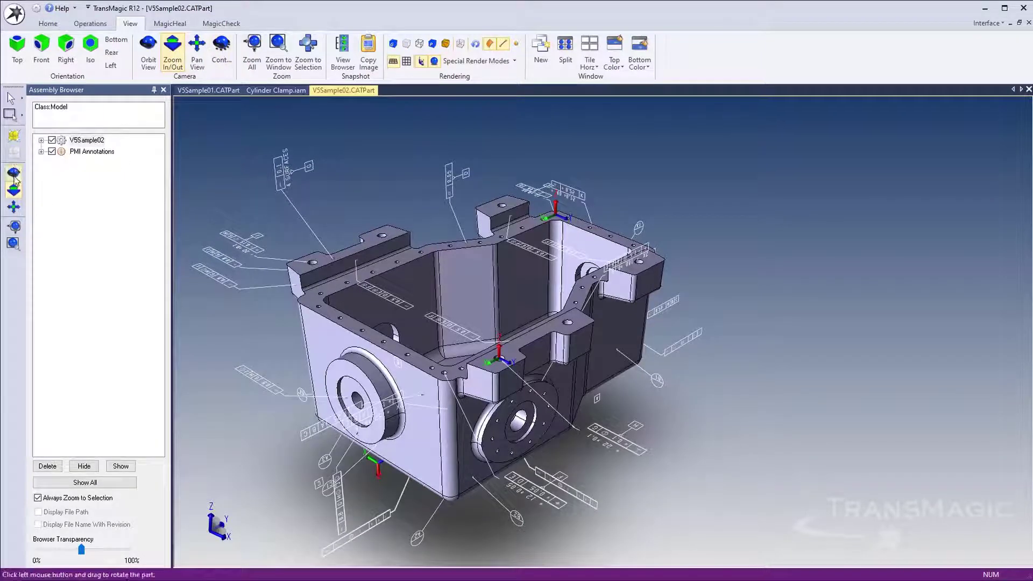
right_click(342, 183)
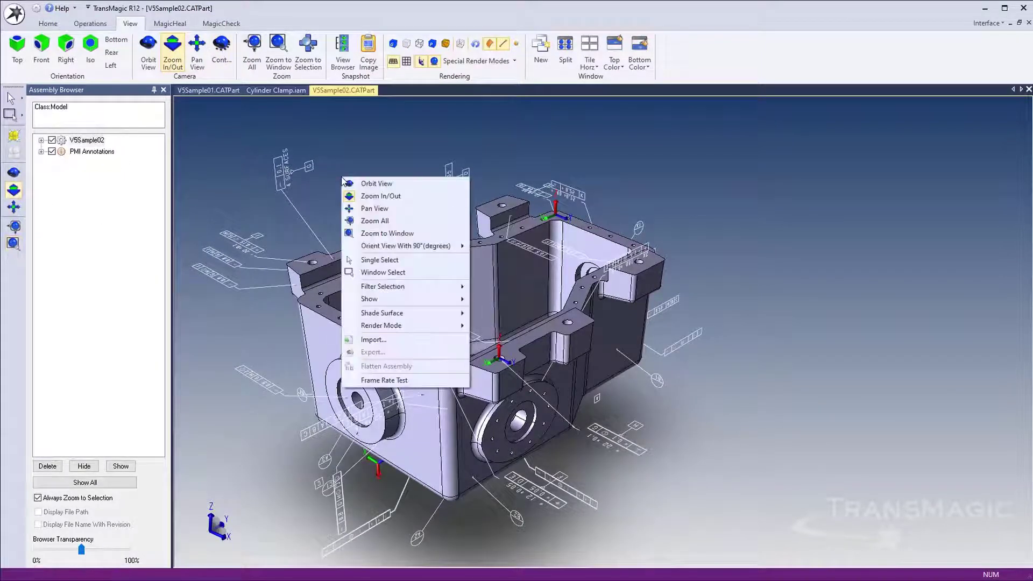
left_click(369, 153)
scroll(473, 296, "up", 5)
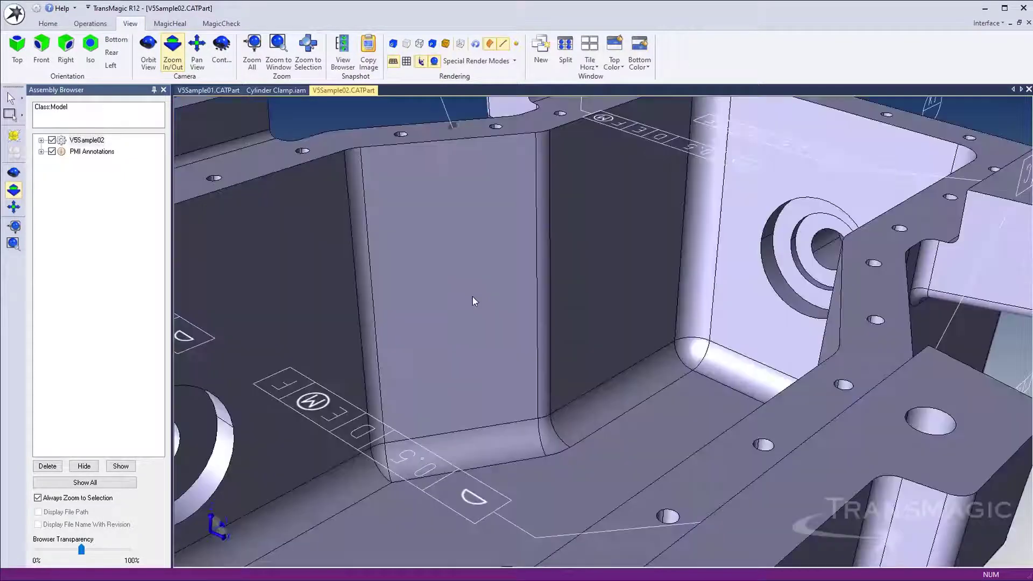
scroll(473, 296, "down", 4)
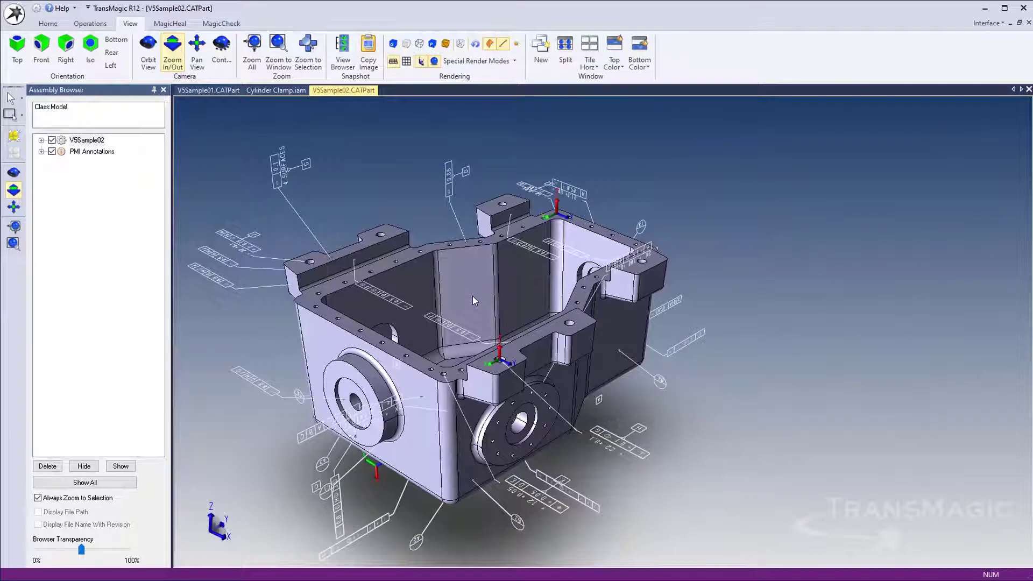
- Orbit the housing to look into its interior from above, then zoom in and out on it
right_click(472, 296)
left_click(484, 299)
mouse_move(457, 277)
left_mouse_down()
mouse_move(437, 278)
mouse_move(494, 283)
mouse_move(467, 269)
mouse_move(466, 290)
left_mouse_up()
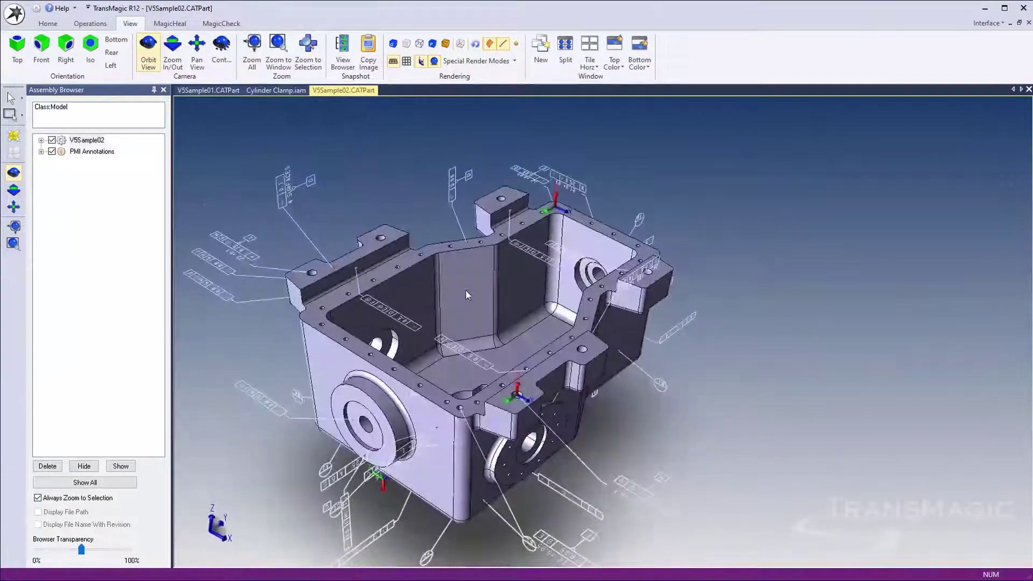
left_click(17, 189)
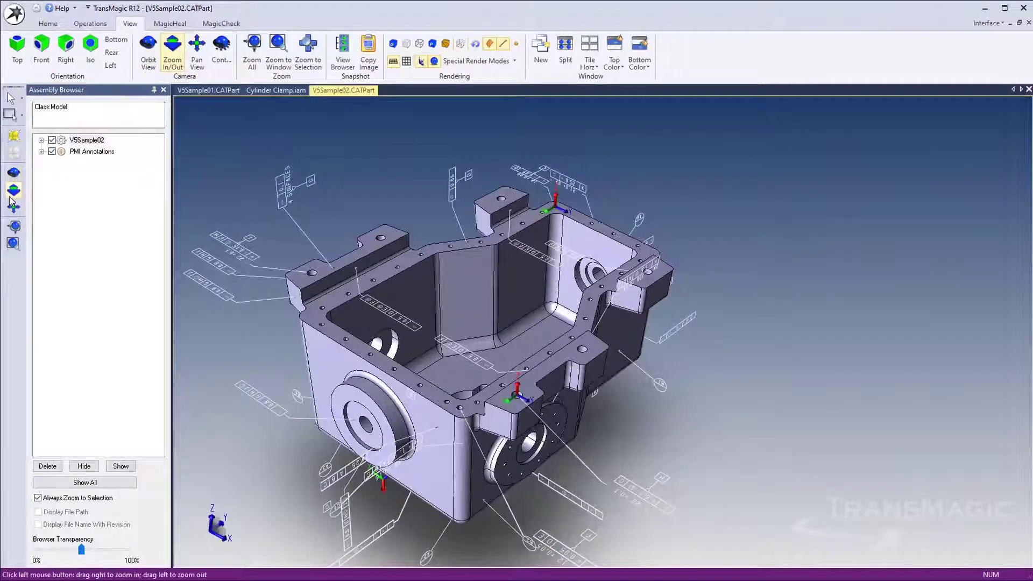
left_click_drag(447, 283, 585, 299)
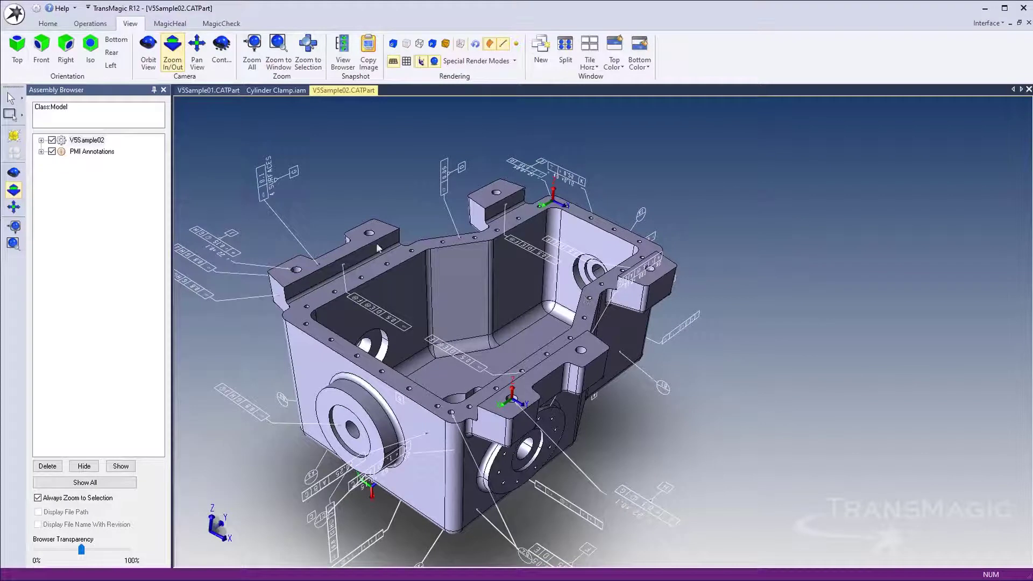
- Select the top face of the housing's mounting lug, extend the selection to the whole body, and clear it
left_click(10, 99)
left_click(330, 258)
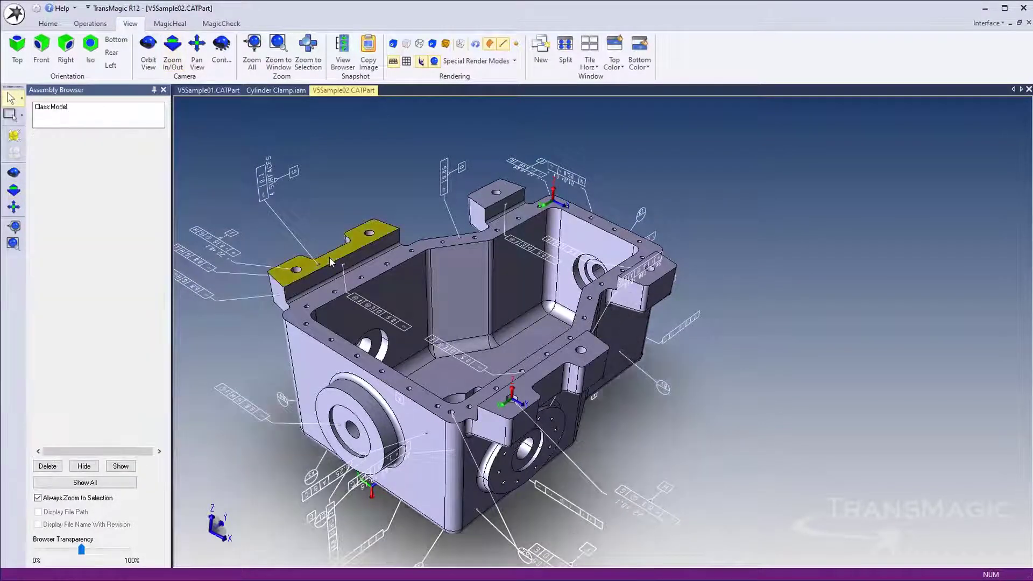
left_click(329, 257)
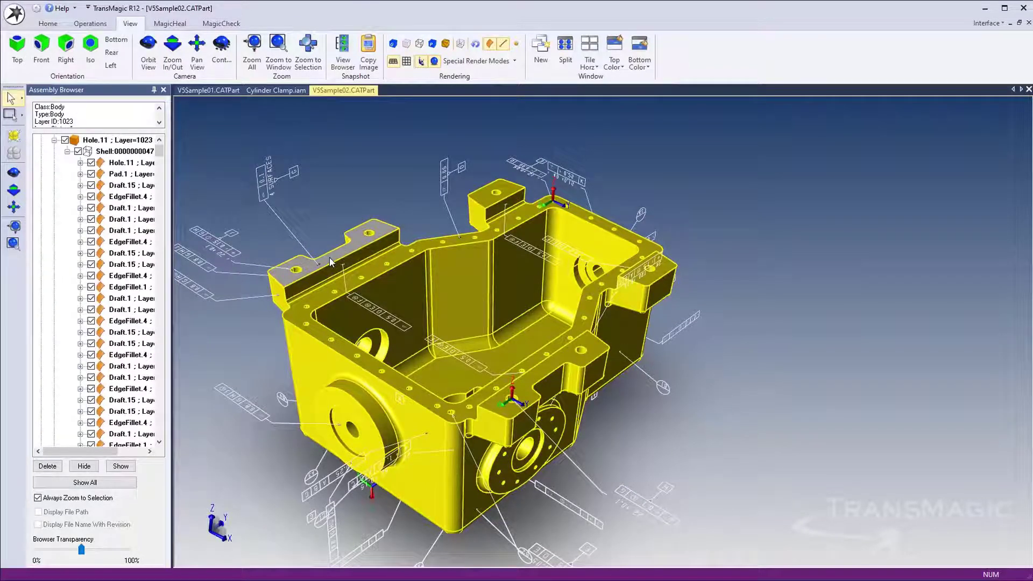
left_click(233, 123)
- In Cylinder Clamp.iam, use Dynamic Selection on the base's sloped face to select its body and the whole assembly, then clear the selection
left_click(269, 91)
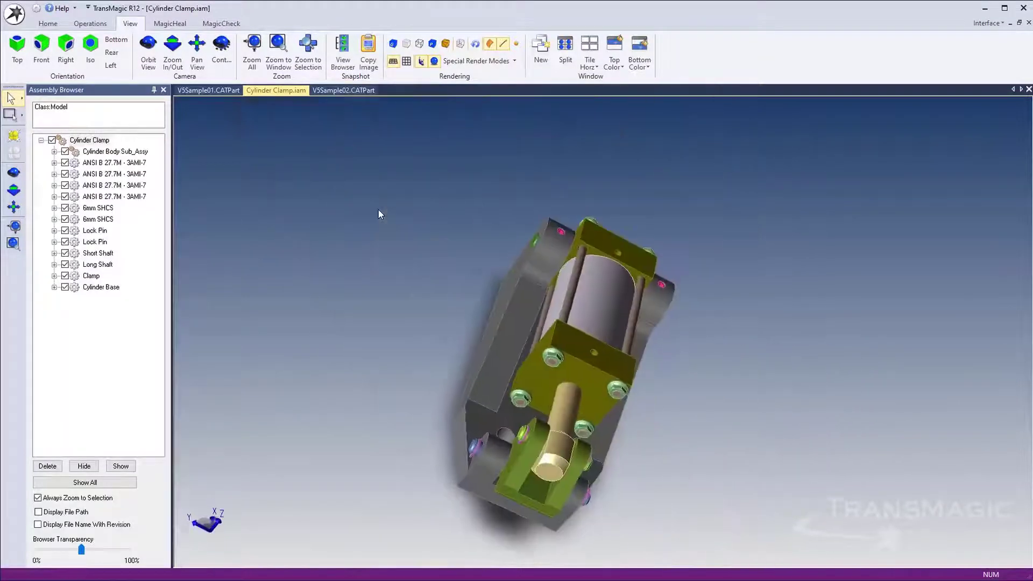
left_click(23, 99)
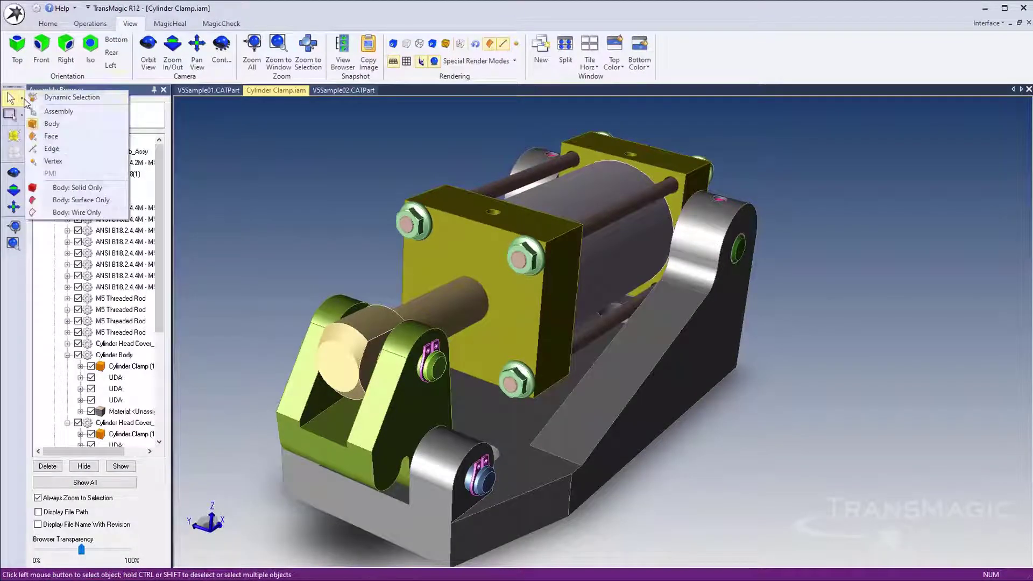
left_click(69, 98)
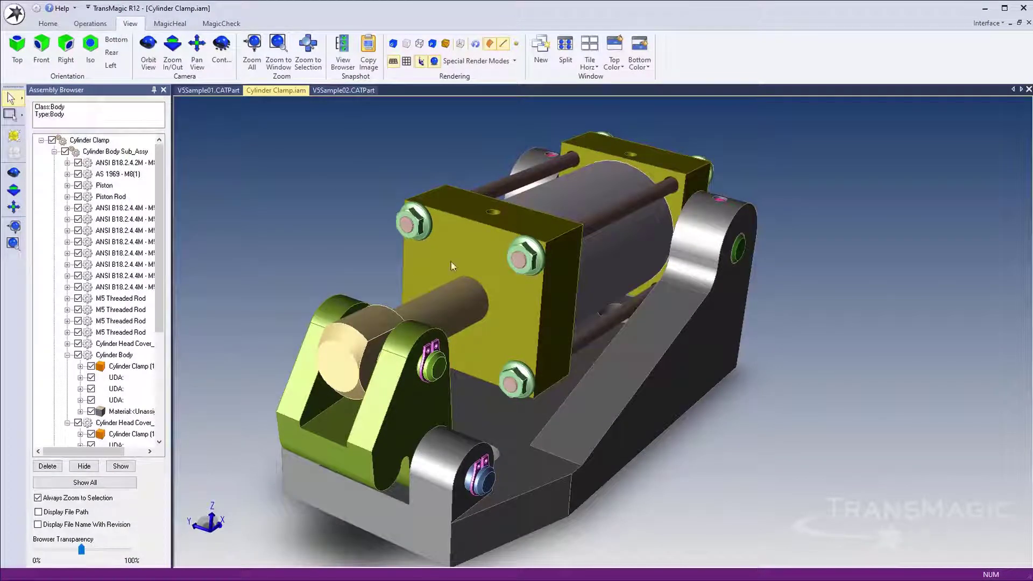
left_click(637, 329)
left_click(640, 337)
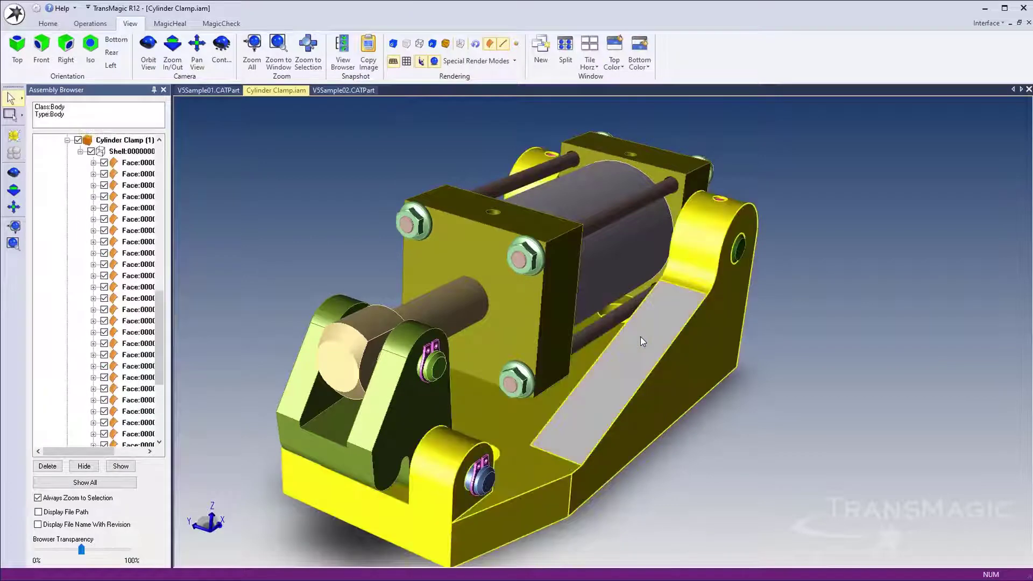
left_click(640, 336)
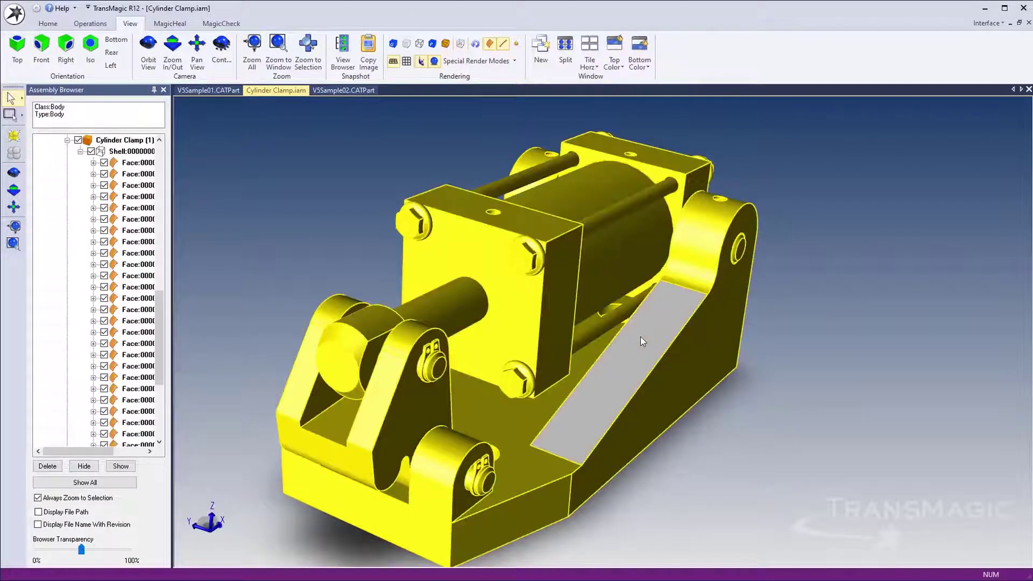
left_click(333, 207)
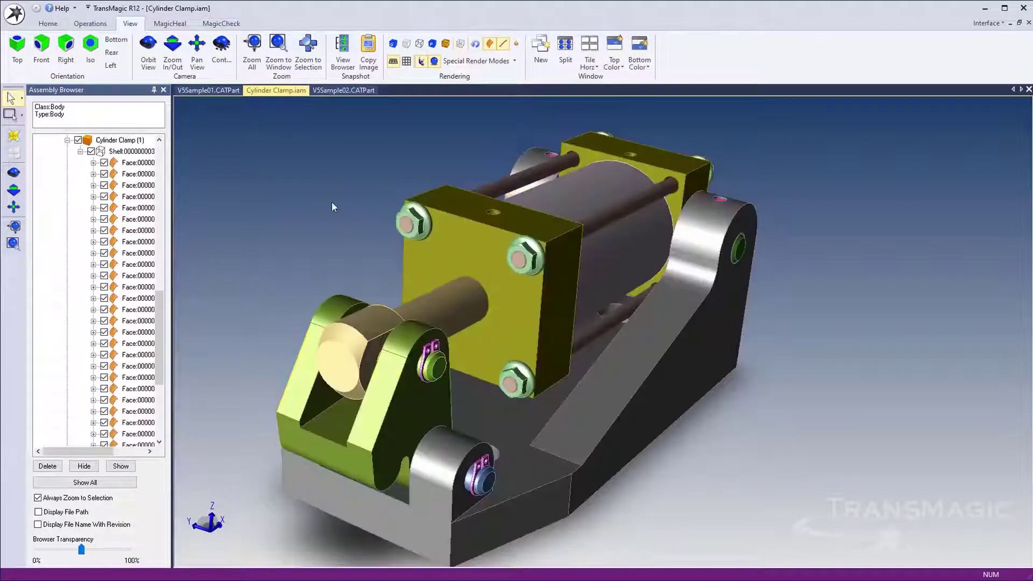
- Restrict single selection to Body, pick the front cylinder head, clamp and base bodies in turn, and clear the selection
left_click(22, 99)
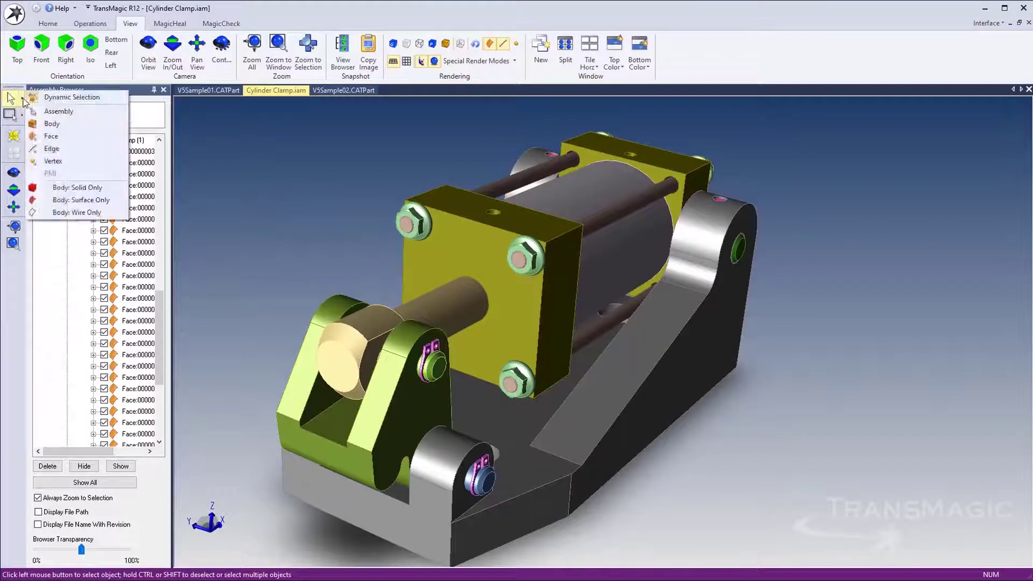
left_click(60, 123)
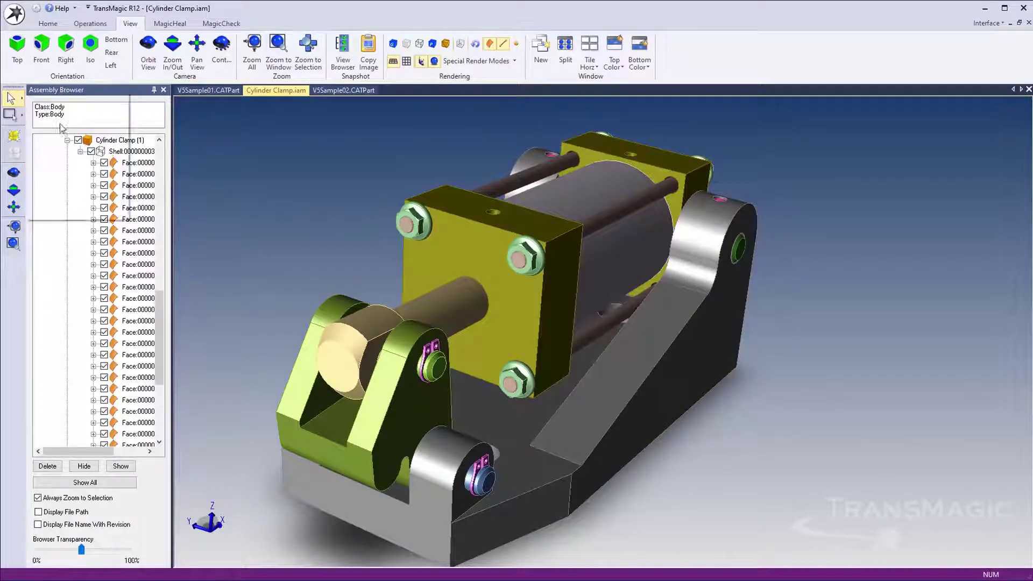
left_click(445, 251)
left_click(341, 316)
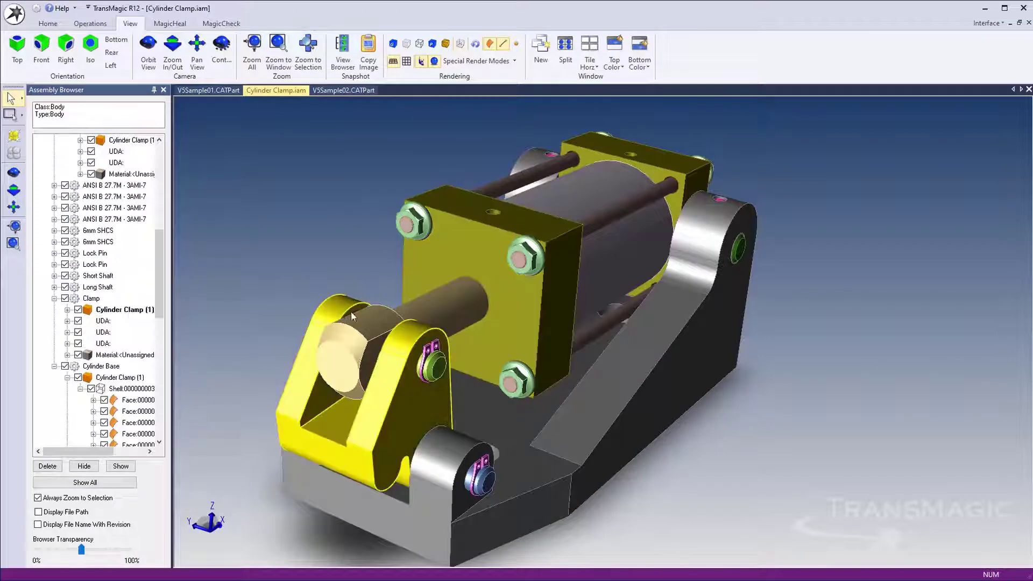
left_click(640, 352)
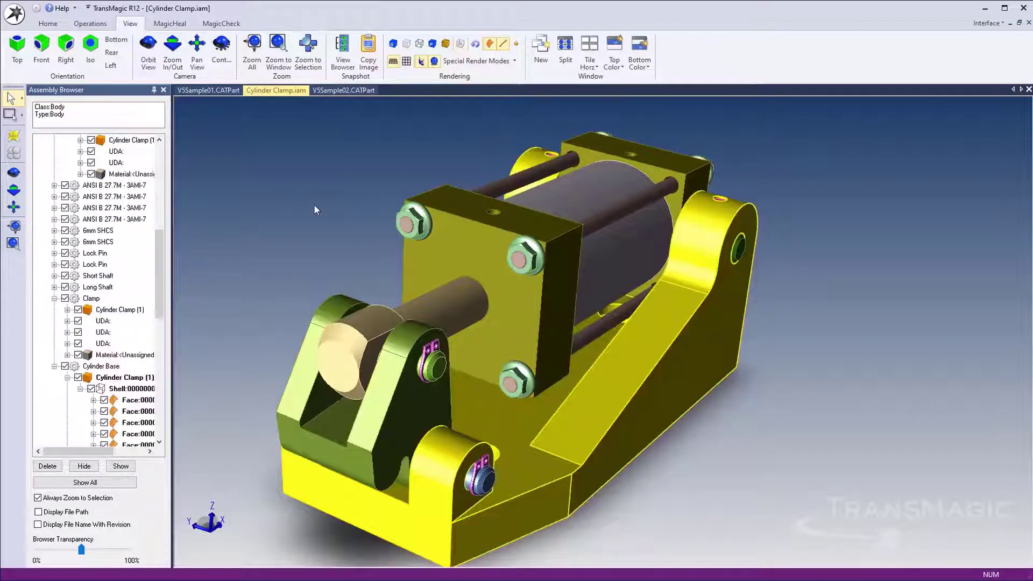
left_click(254, 187)
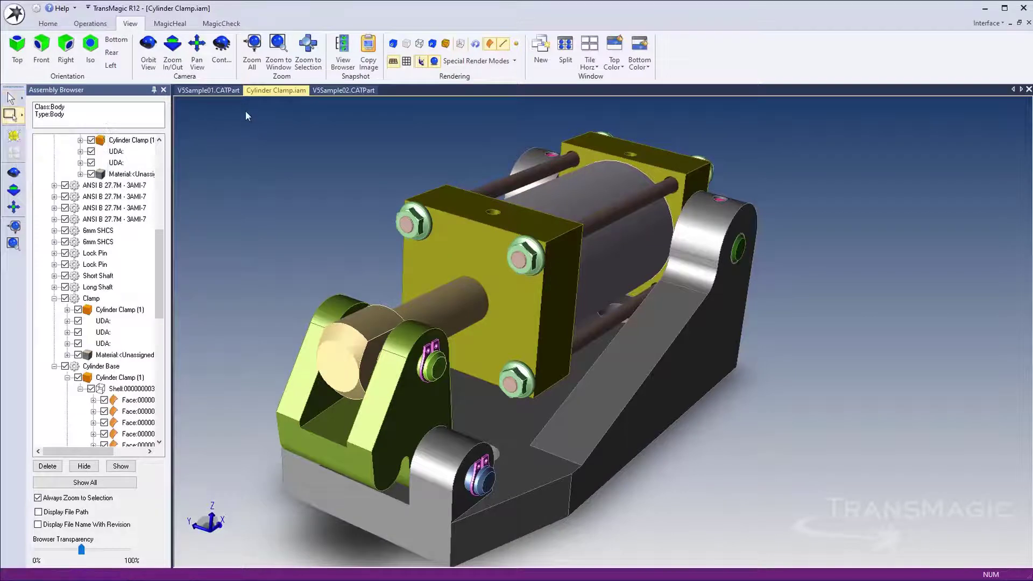
- Window-select the bodies of the cylinder clamp assembly, return to Single Select, and clear the selection
left_click_drag(362, 191, 709, 526)
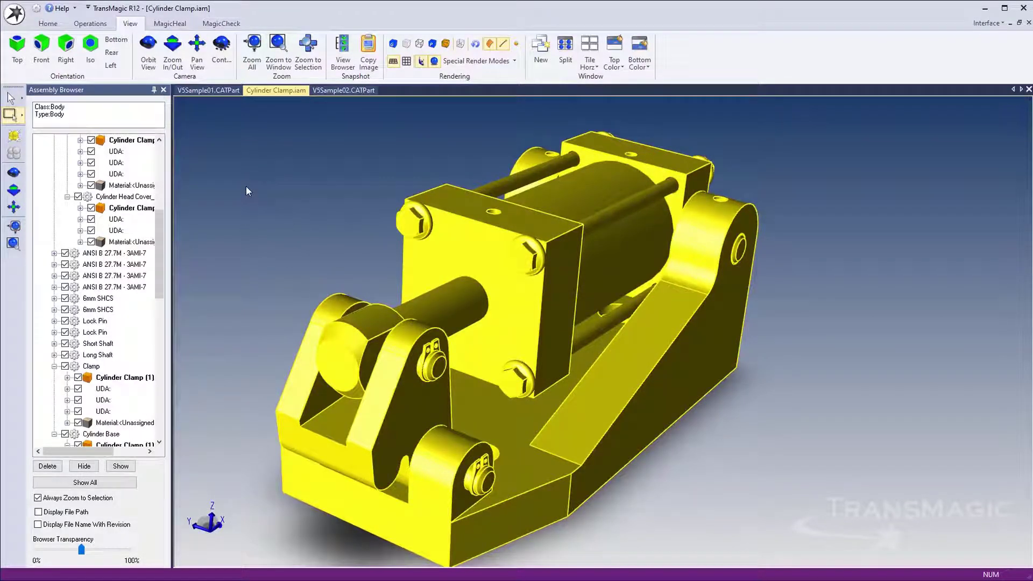
left_click(10, 98)
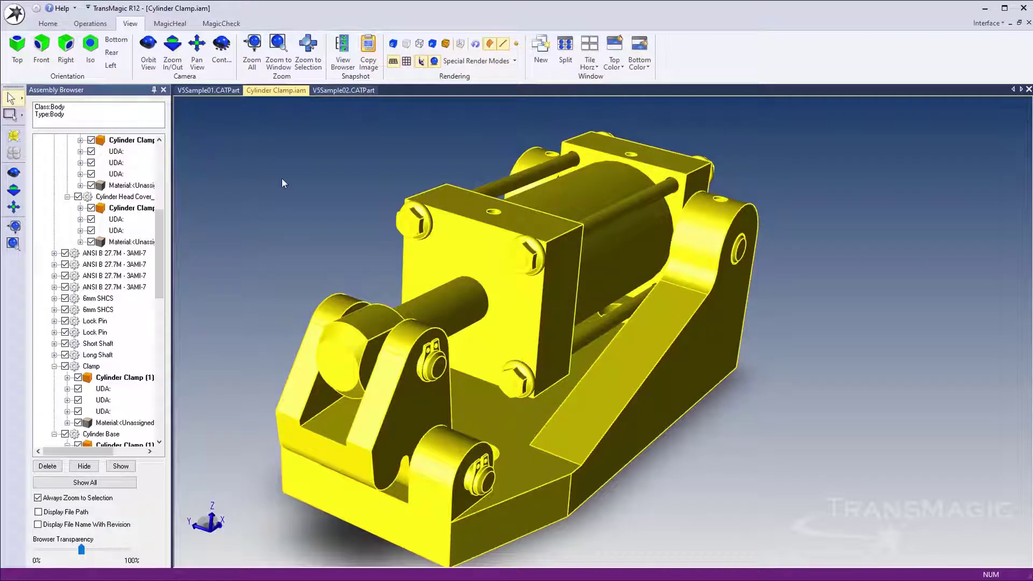
left_click(283, 180)
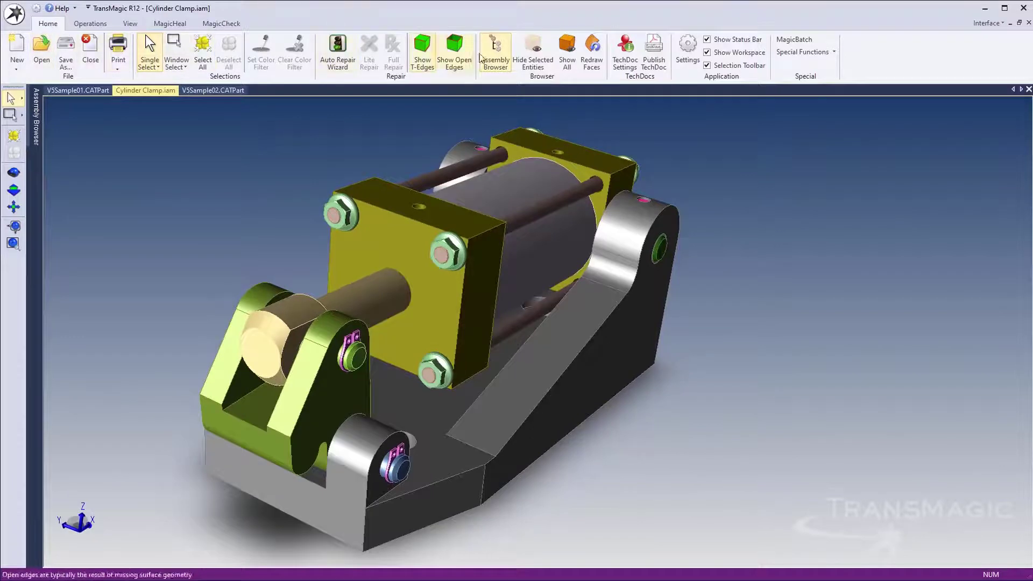
- Restore the Assembly Browser and select the PMI annotations Linear Size.8 and Linear Size.9 in V5Sample01.CATPart
left_click(496, 54)
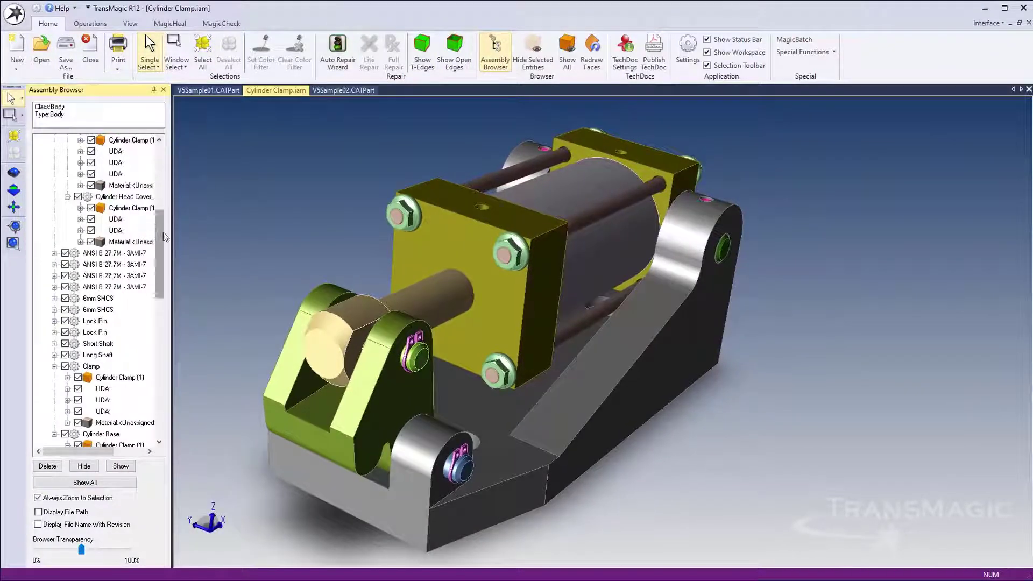
scroll(127, 161, "up", 7)
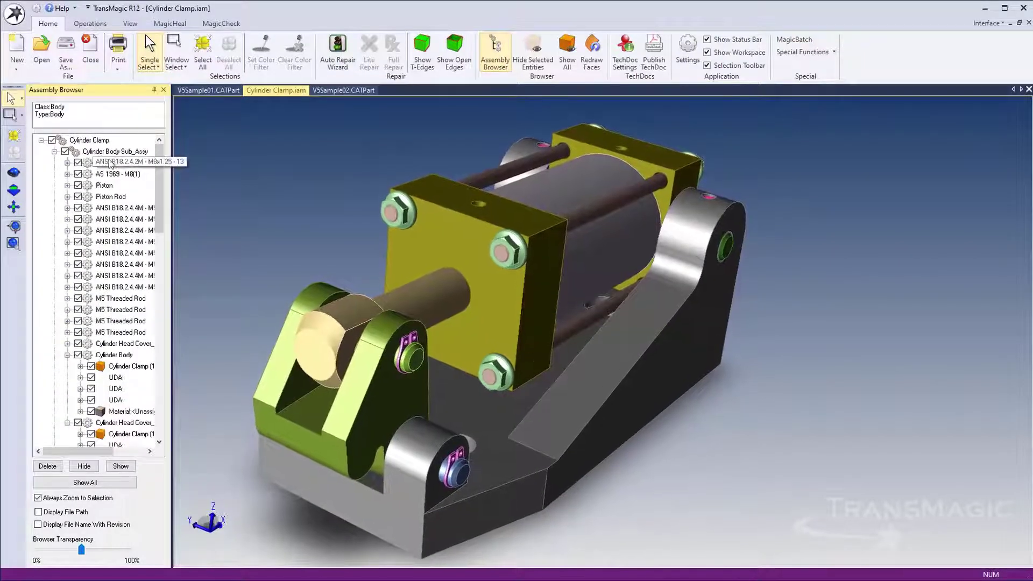
left_click(208, 90)
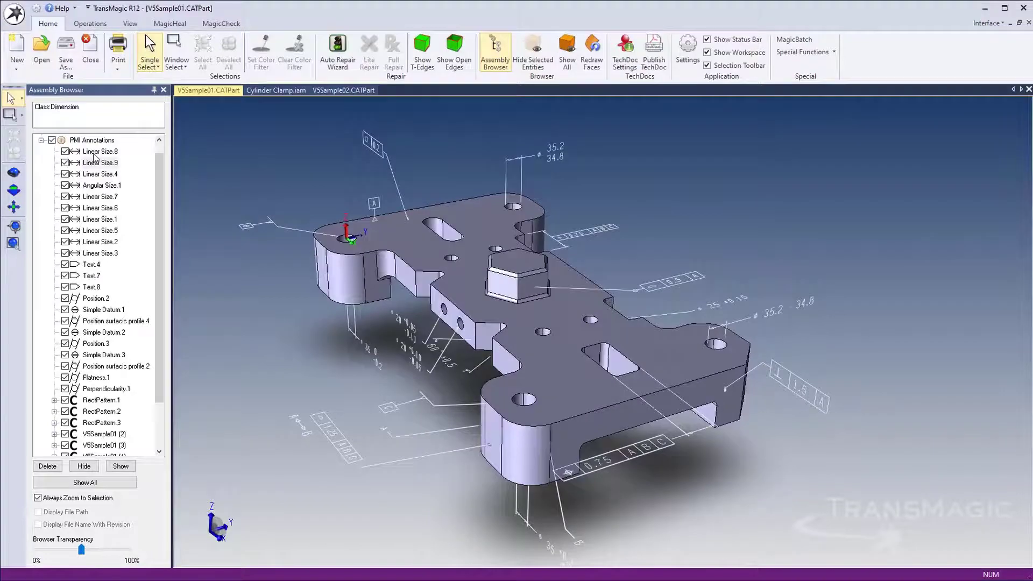
left_click(94, 156)
left_click(97, 164)
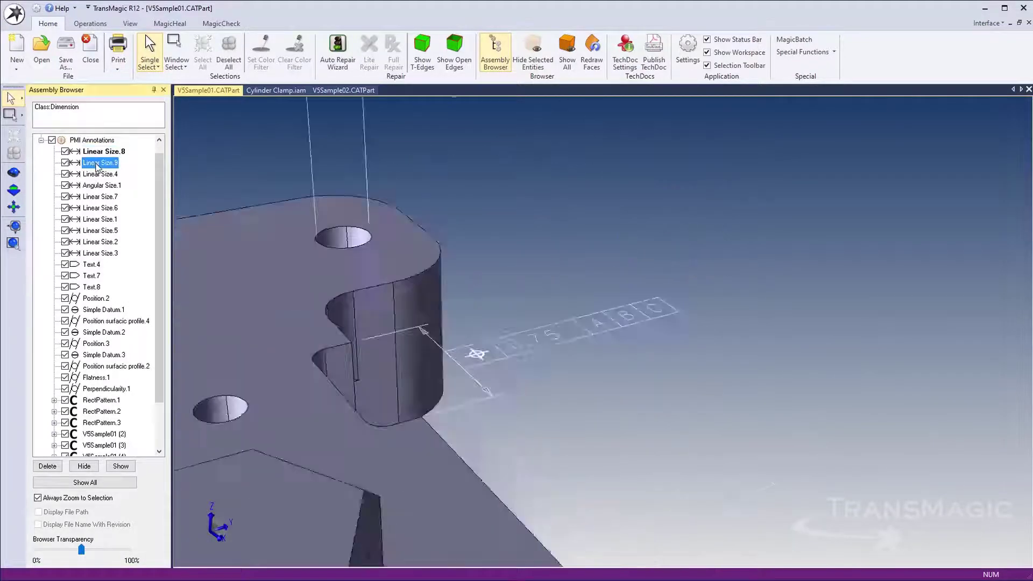
- Select the flatness, position, 20 diameter and surface profile annotations in turn to highlight their associated faces, then clear the selection
left_click(22, 100)
left_click(51, 168)
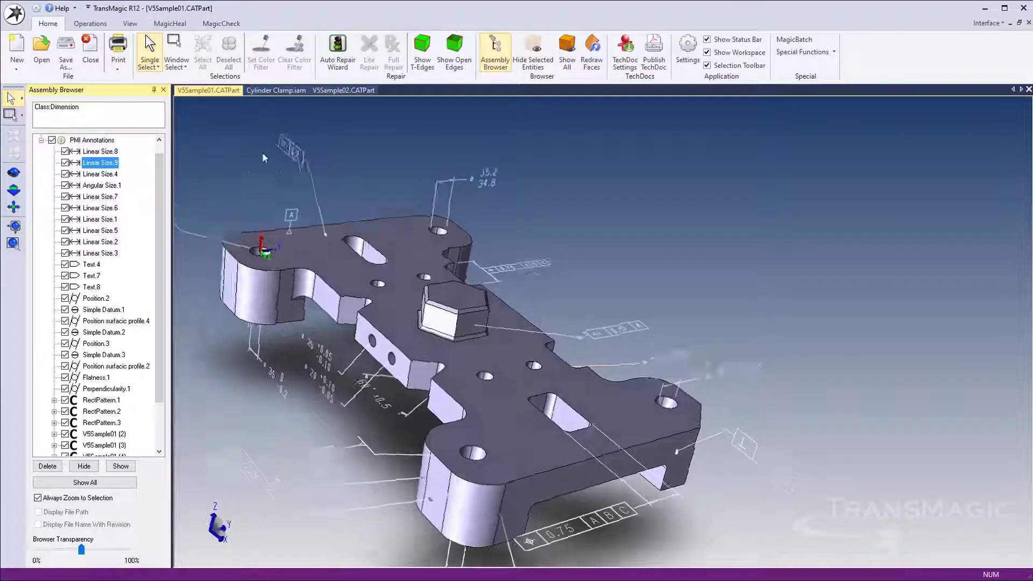
left_click(278, 203)
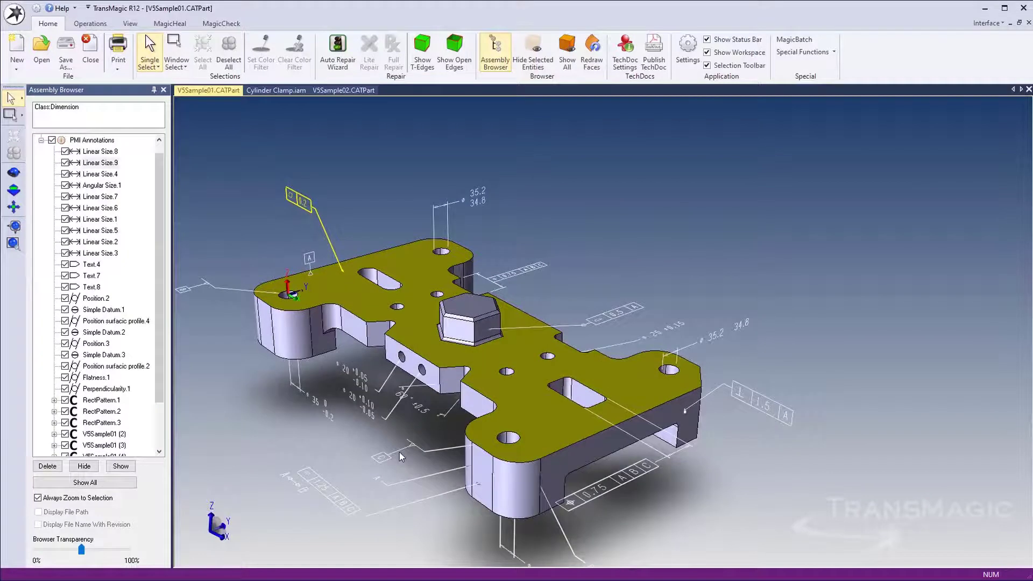
left_click(399, 454)
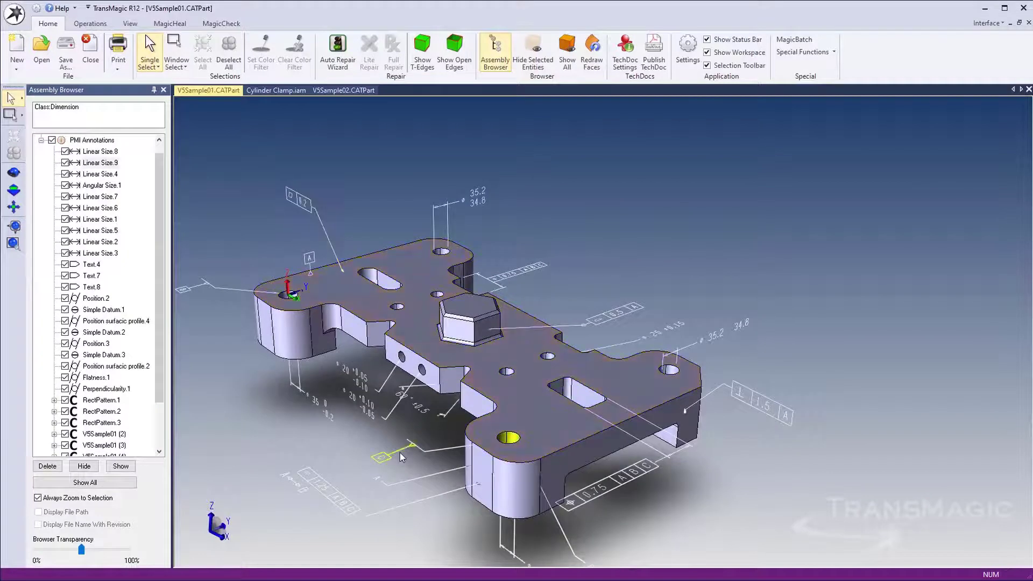
left_click(373, 412)
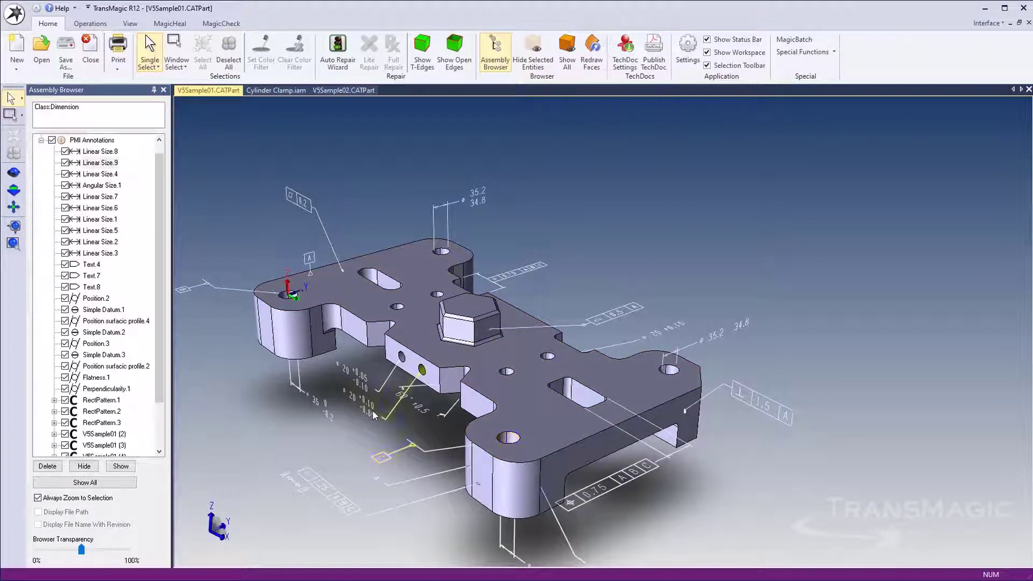
left_click(341, 492)
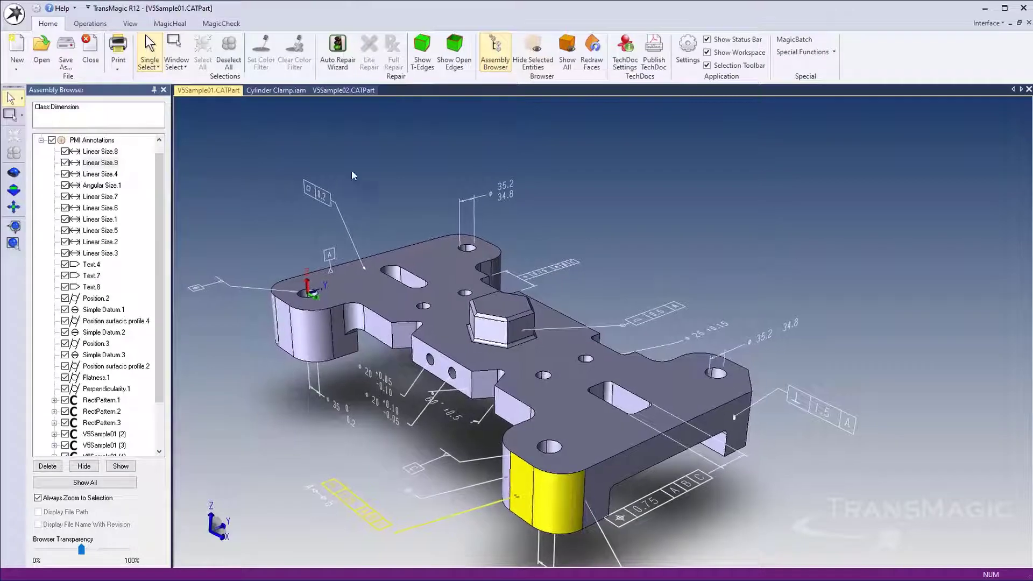
left_click(248, 195)
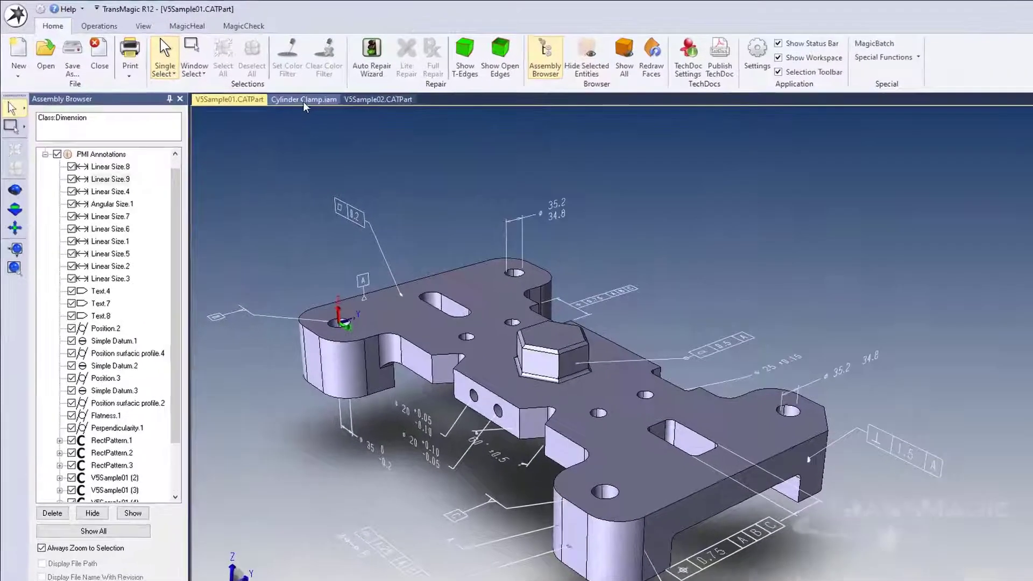
- Save the Cylinder Clamp.iam assembly as a 3D PDF named Cylinder Clamp4.pdf in the InvSample03 folder
left_click(278, 91)
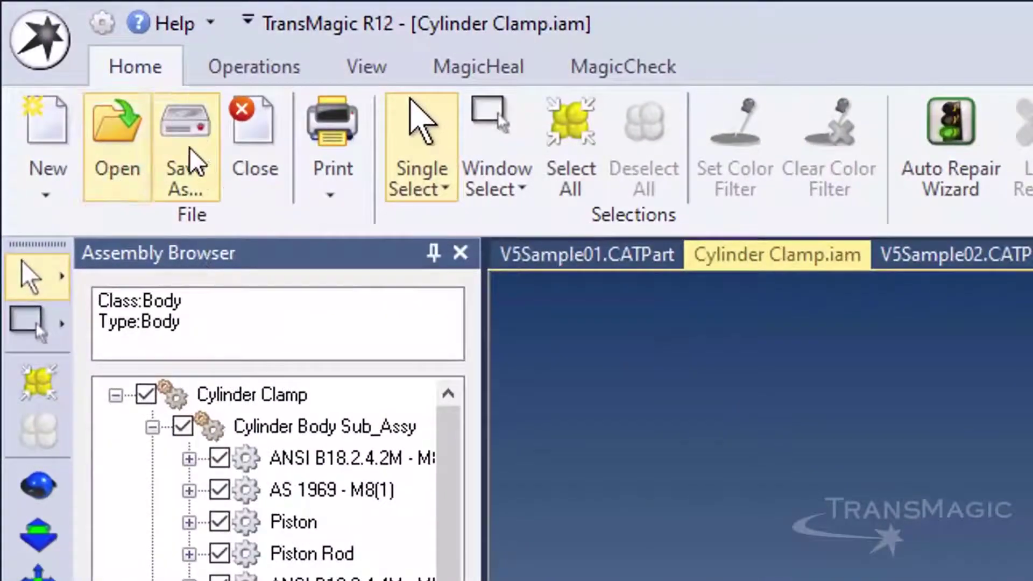
left_click(192, 161)
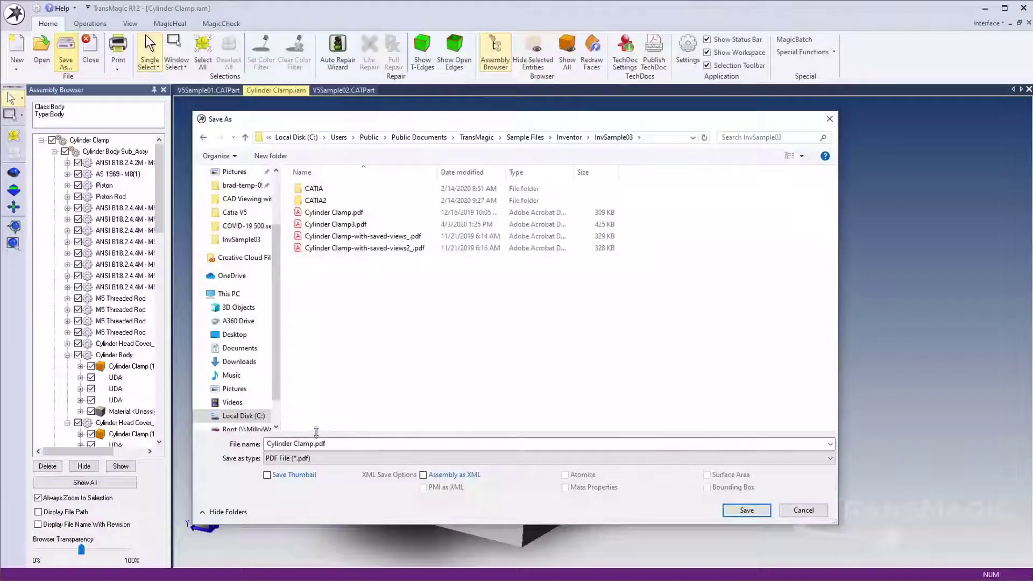
left_click(317, 444)
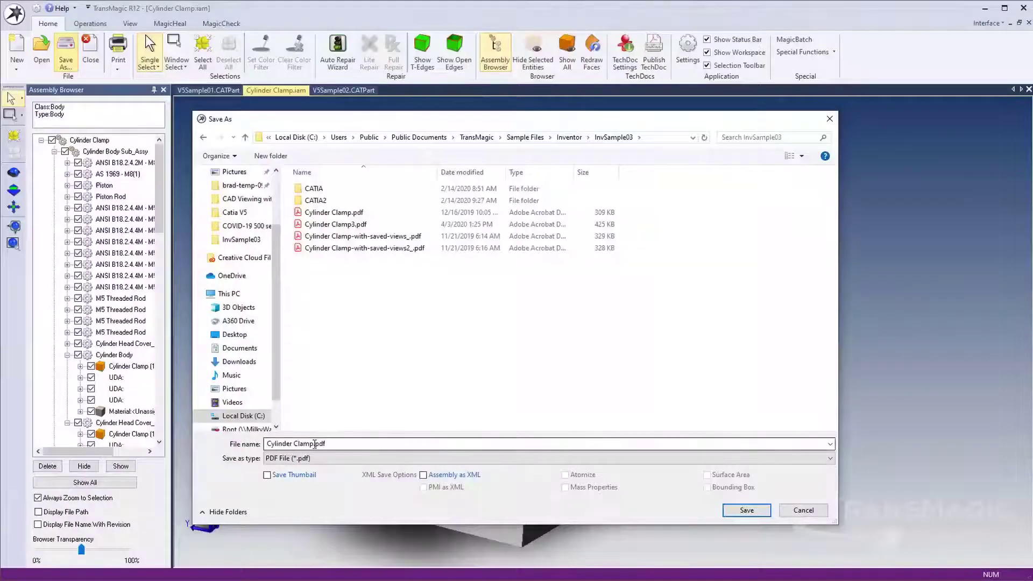
double_click(315, 444)
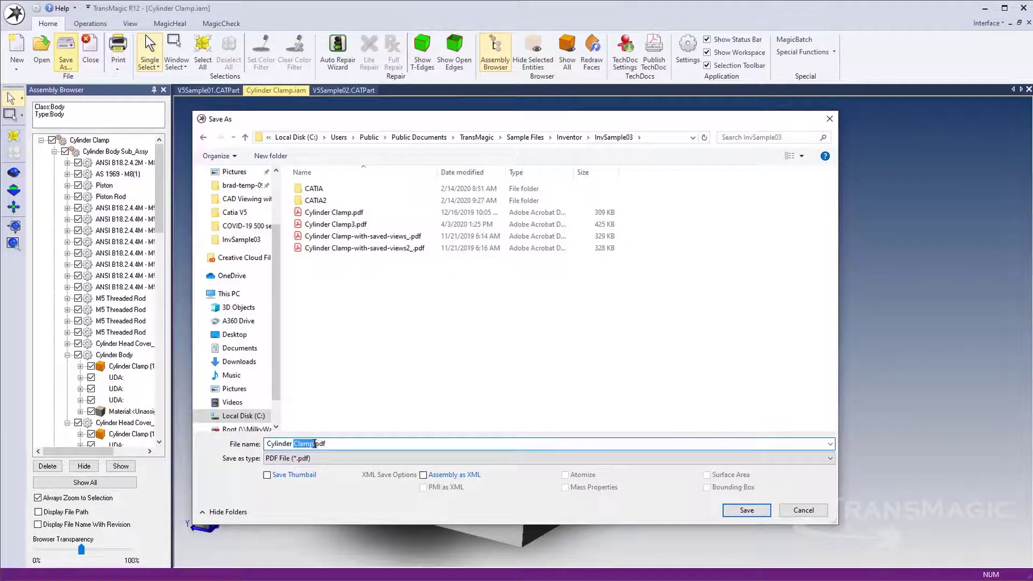
left_click(314, 444)
type("4")
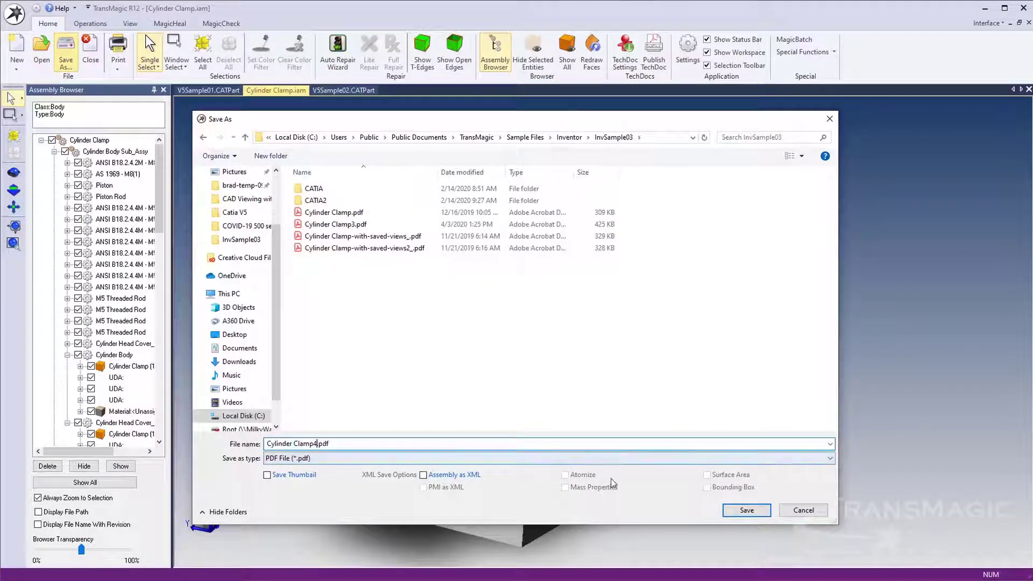
left_click(747, 511)
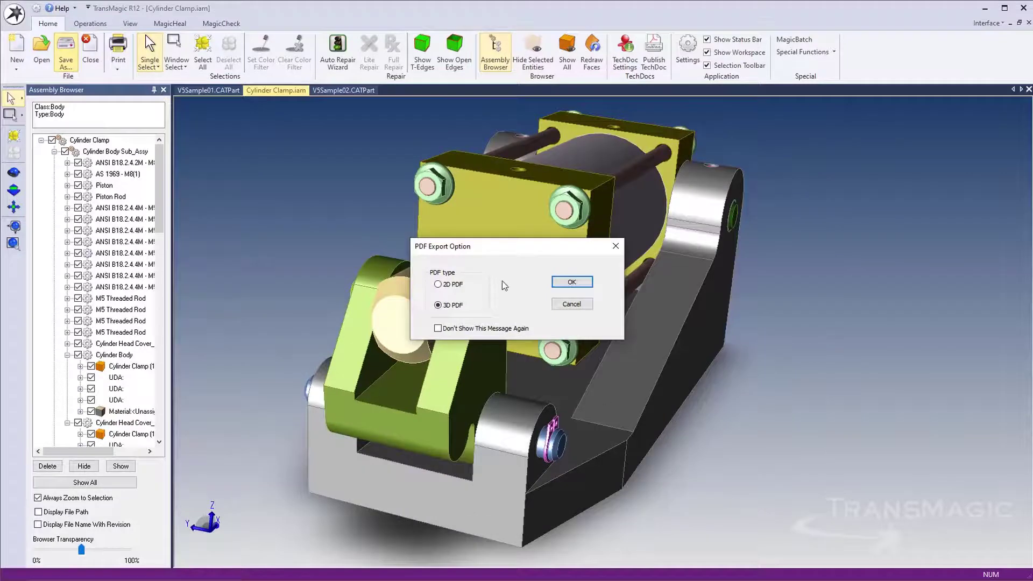
left_click(573, 282)
- Open Cylinder Clamp4.pdf from the InvSample03 folder in Adobe Acrobat and set the document to be trusted always
left_click(383, 224)
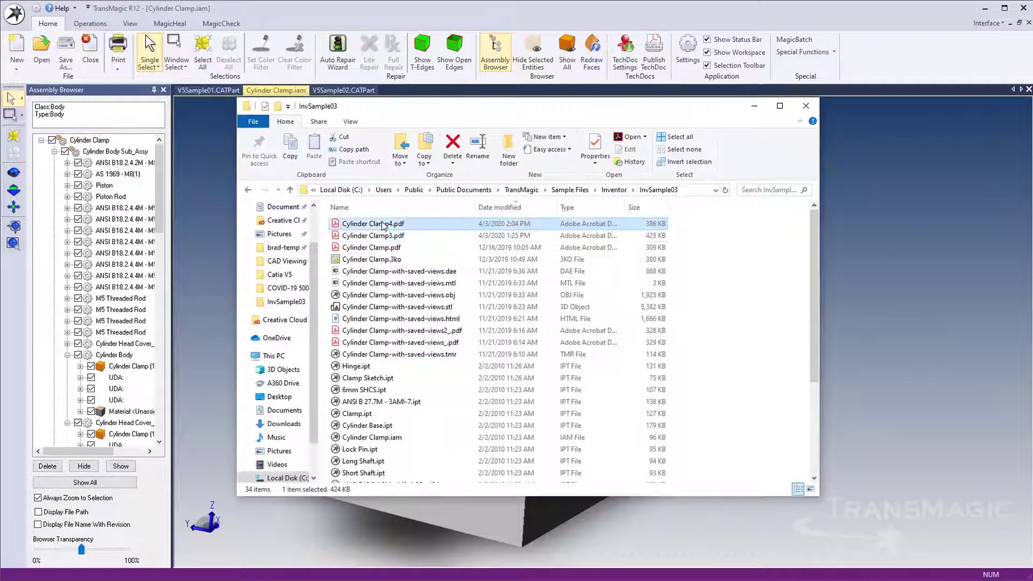
double_click(383, 224)
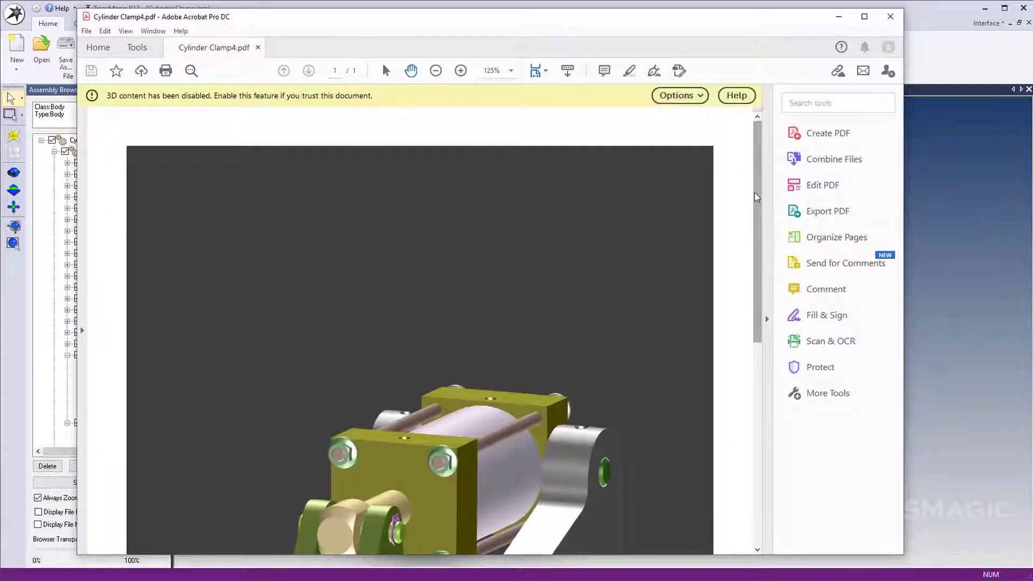
left_click_drag(760, 203, 758, 302)
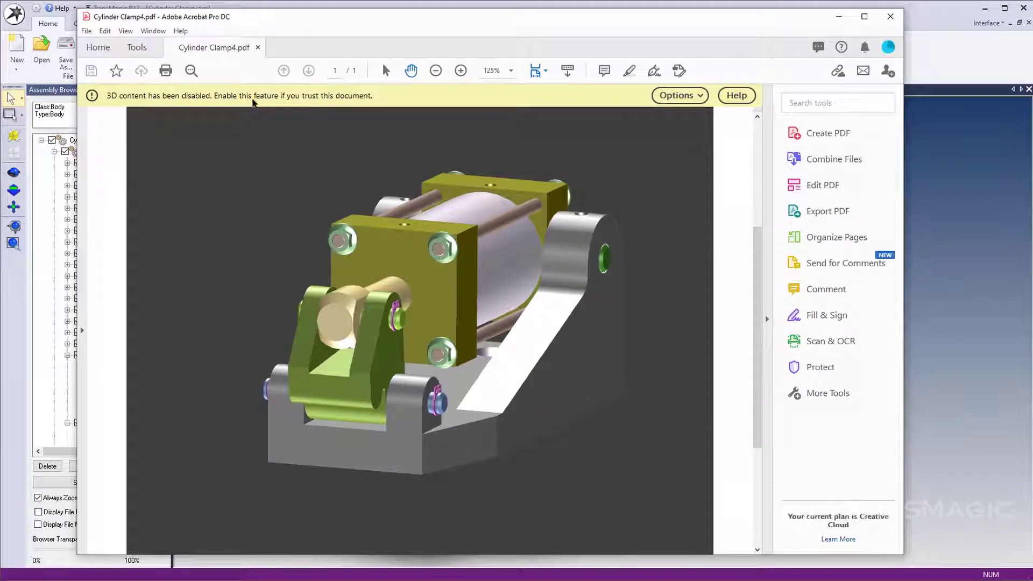
left_click(698, 97)
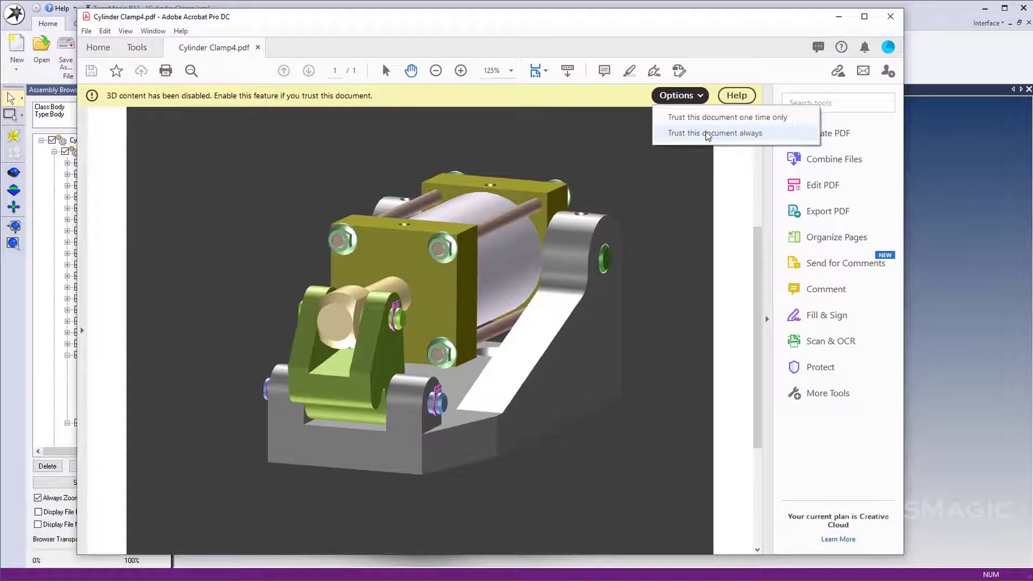
left_click(708, 133)
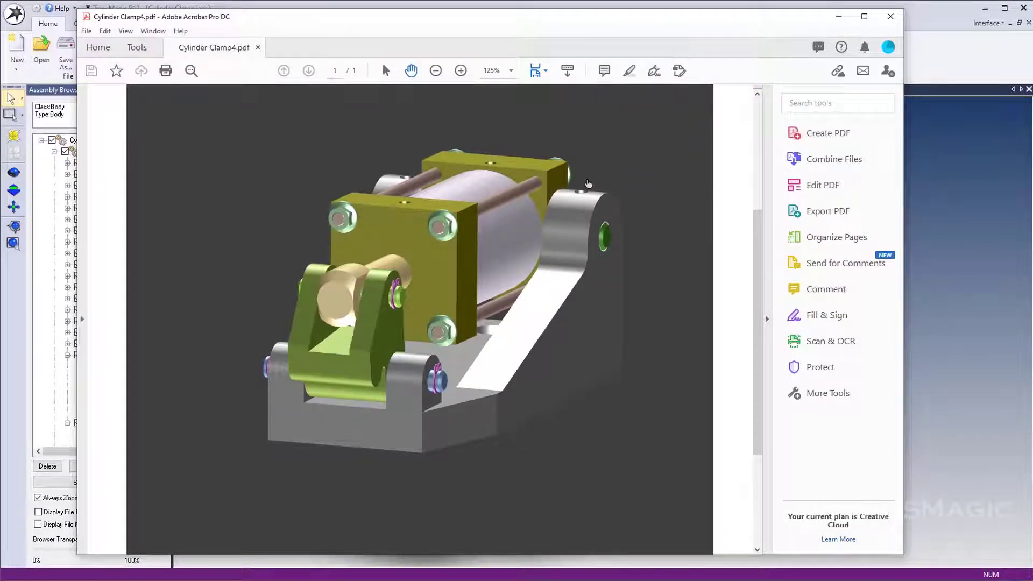
- Activate the 3D clamp model, orbit it, and look through the Cylinder Clamp components in the Model Tree
left_click(588, 184)
left_click_drag(588, 184, 583, 225)
left_click_drag(515, 200, 483, 263)
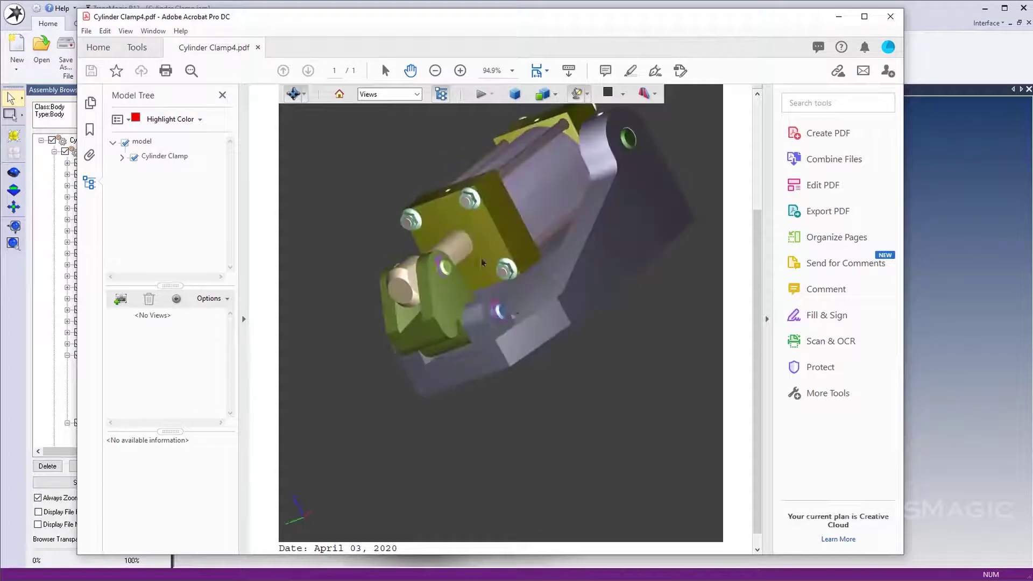
left_click_drag(528, 182, 588, 202)
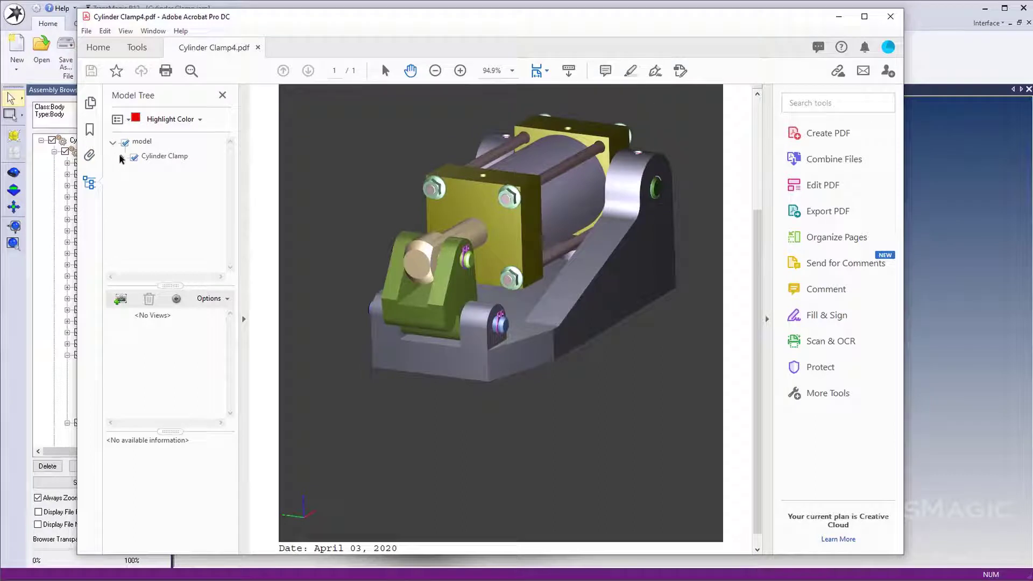
left_click(122, 158)
left_click_drag(232, 183, 218, 249)
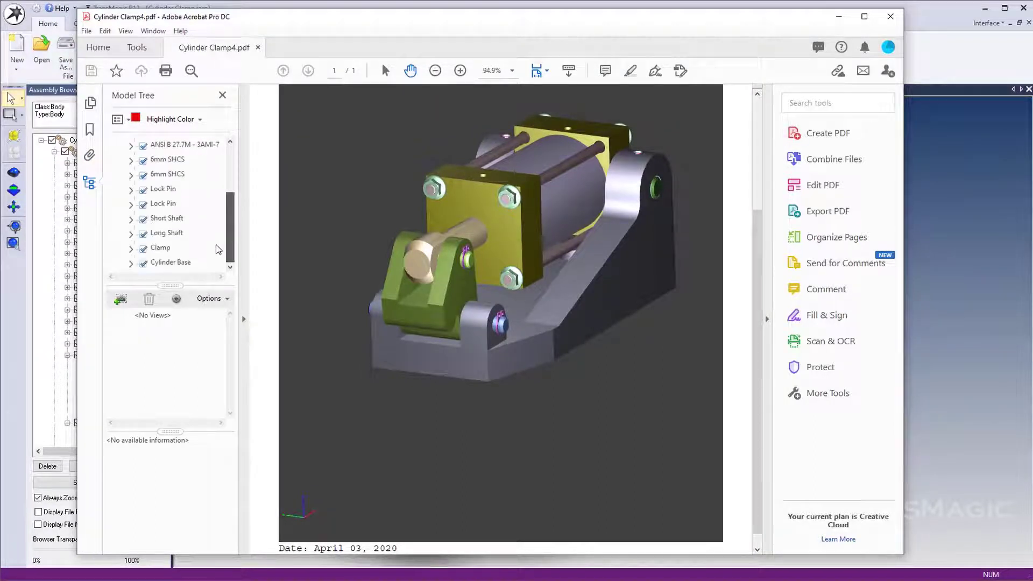
left_click_drag(225, 206, 228, 143)
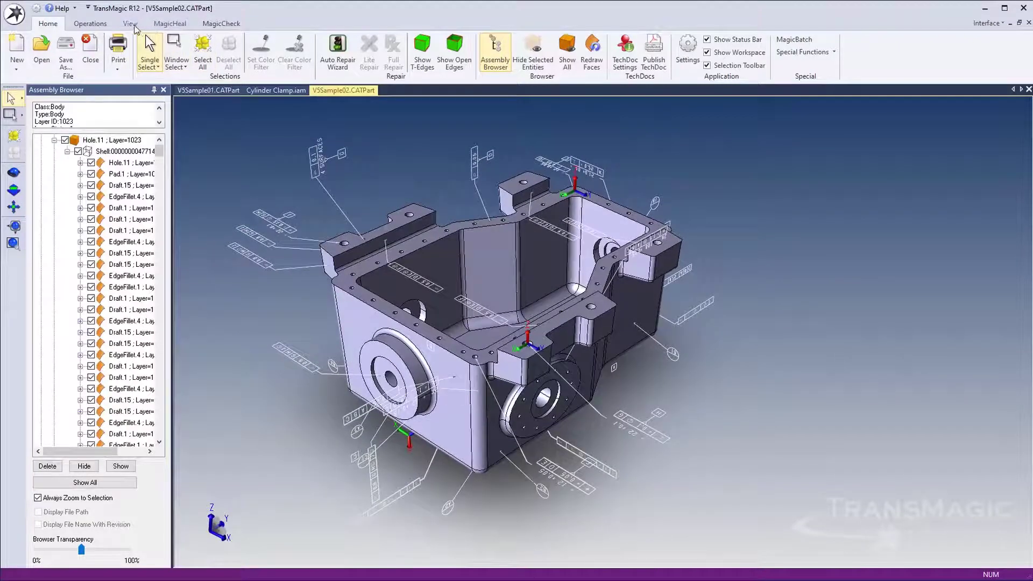
- Open the PMI View Browser for V5Sample02.CATPart and include all six front and left views
left_click(90, 24)
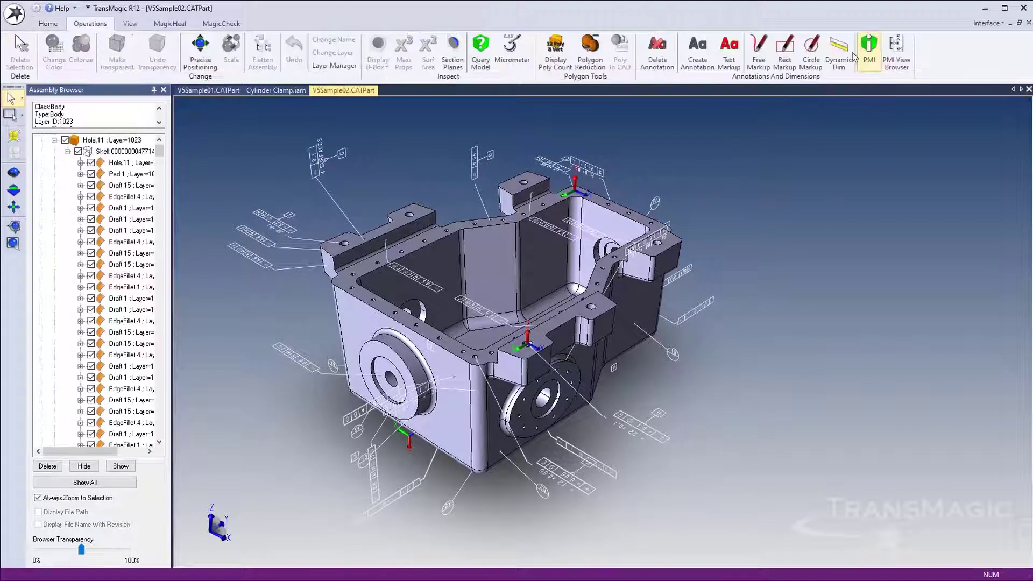
left_click(897, 63)
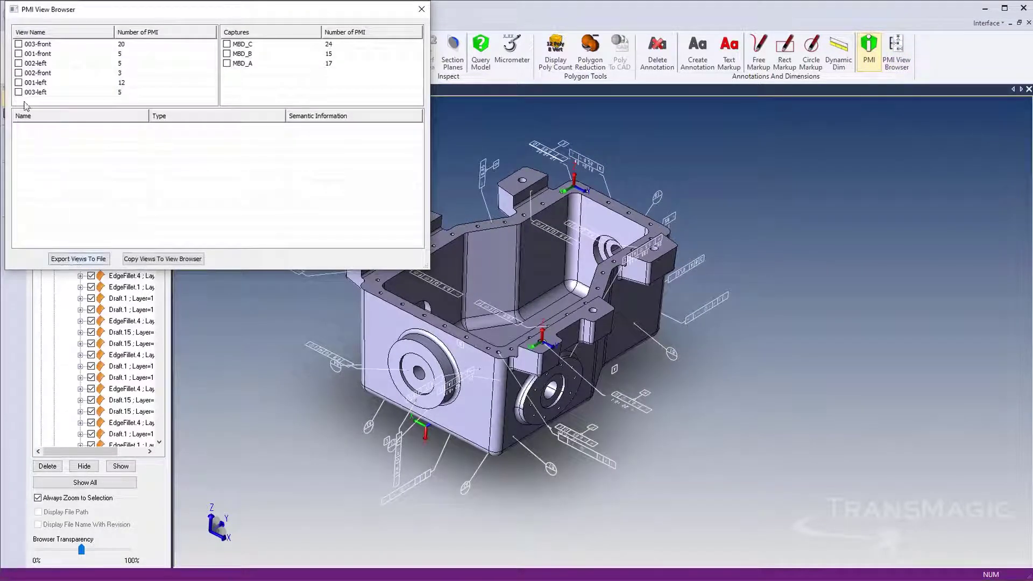
left_click(19, 44)
left_click(18, 53)
left_click(19, 63)
left_click(19, 72)
left_click(18, 82)
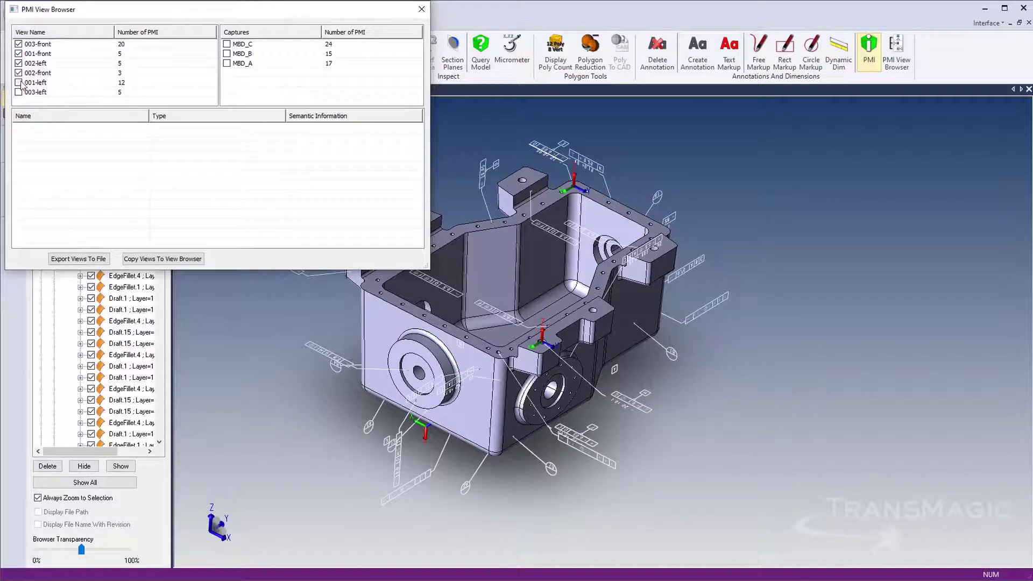
- Export the chosen PMI views to a PDF named V5Sample06.pdf and close the PMI View Browser
left_click(92, 260)
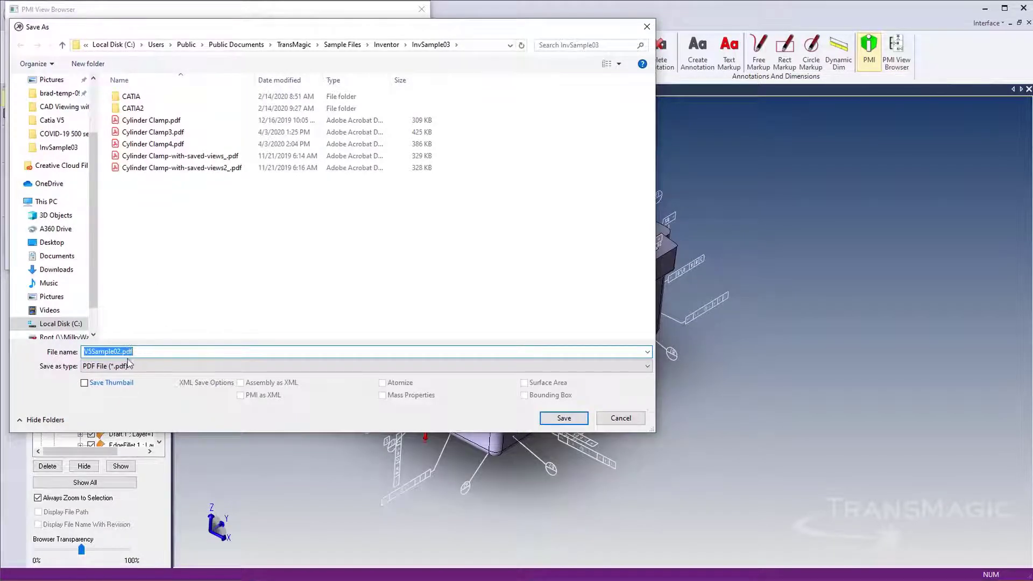
left_click(118, 352)
type("6")
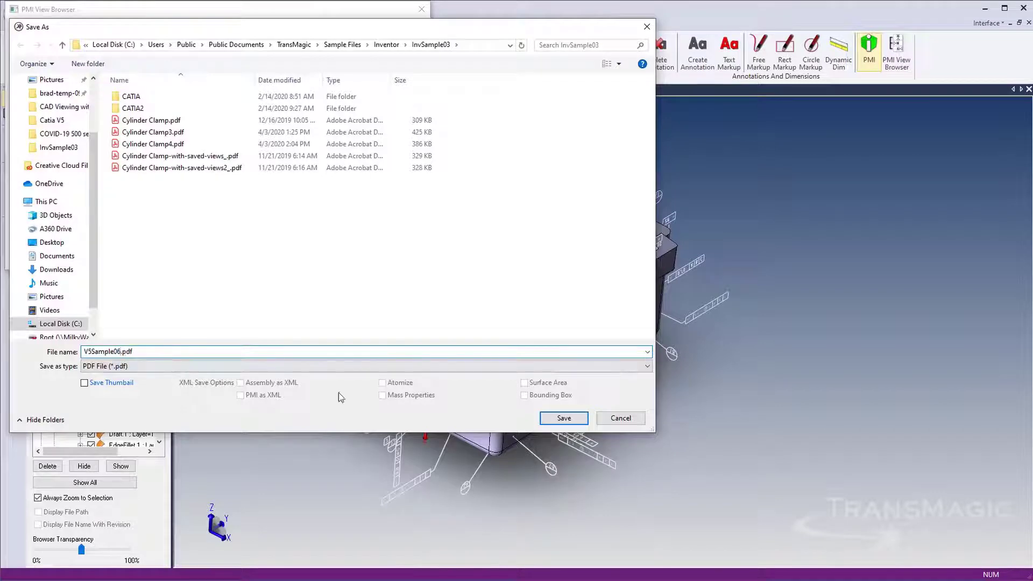
left_click(560, 418)
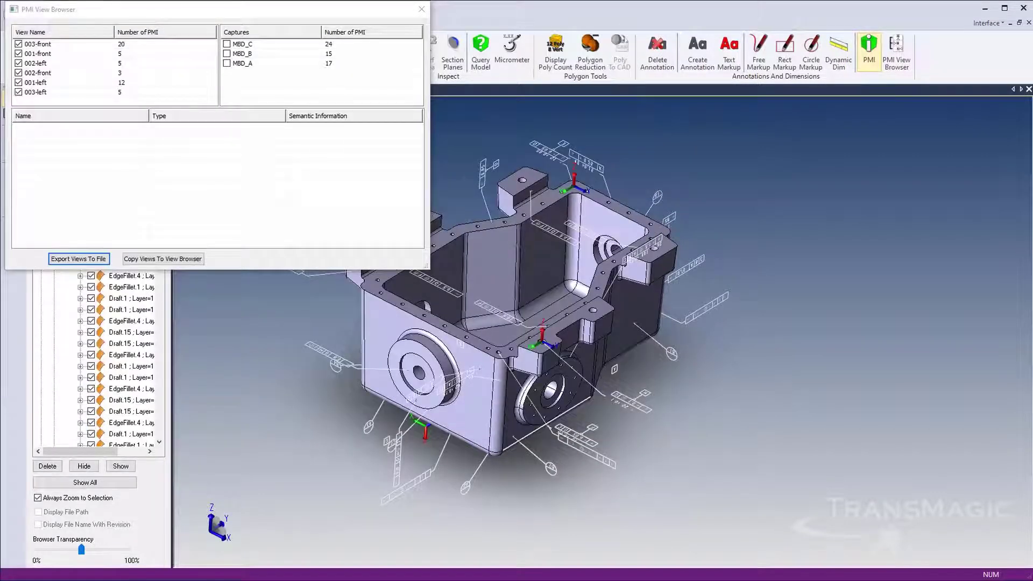
left_click(422, 9)
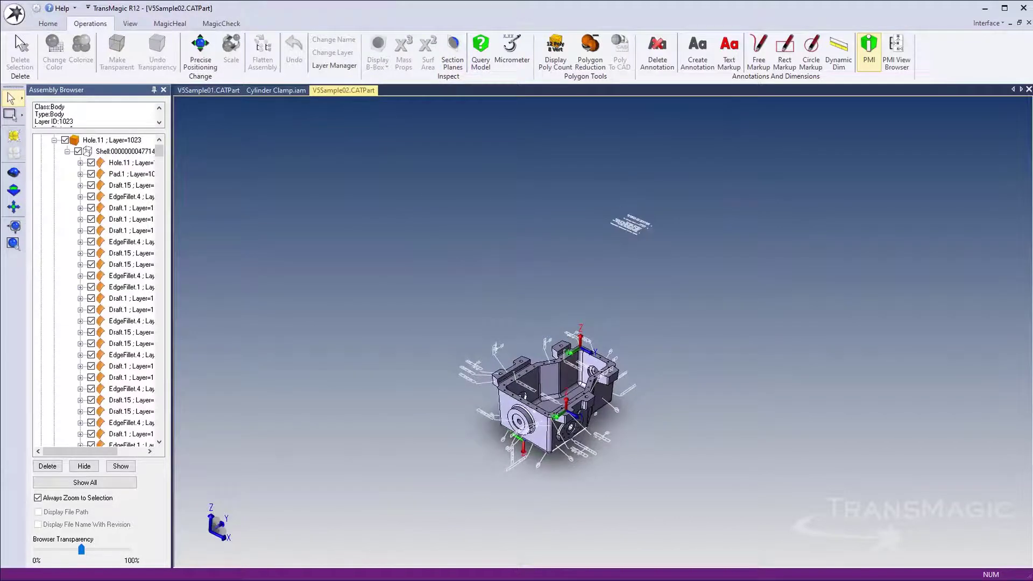
- Open V5Sample06.pdf from the InvSample03 folder in Adobe Acrobat and set the document to be trusted always
key("alt+Tab")
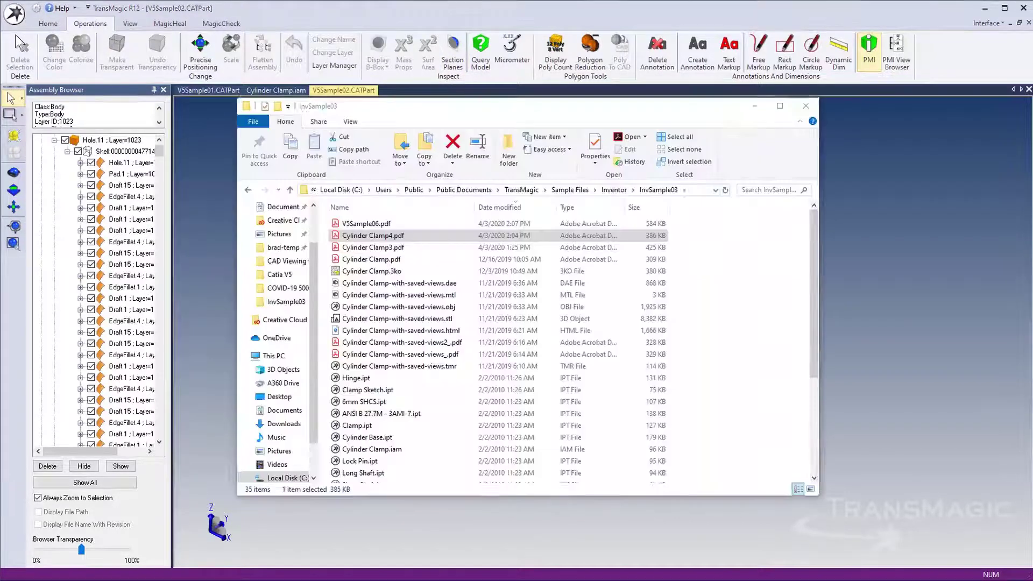
left_click(371, 223)
double_click(371, 226)
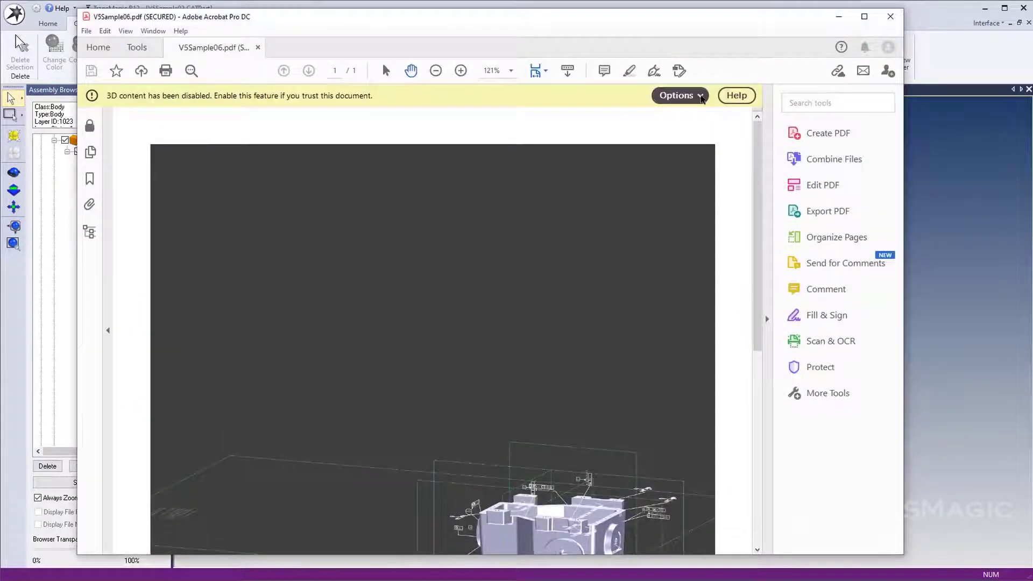
left_click(679, 96)
left_click(701, 133)
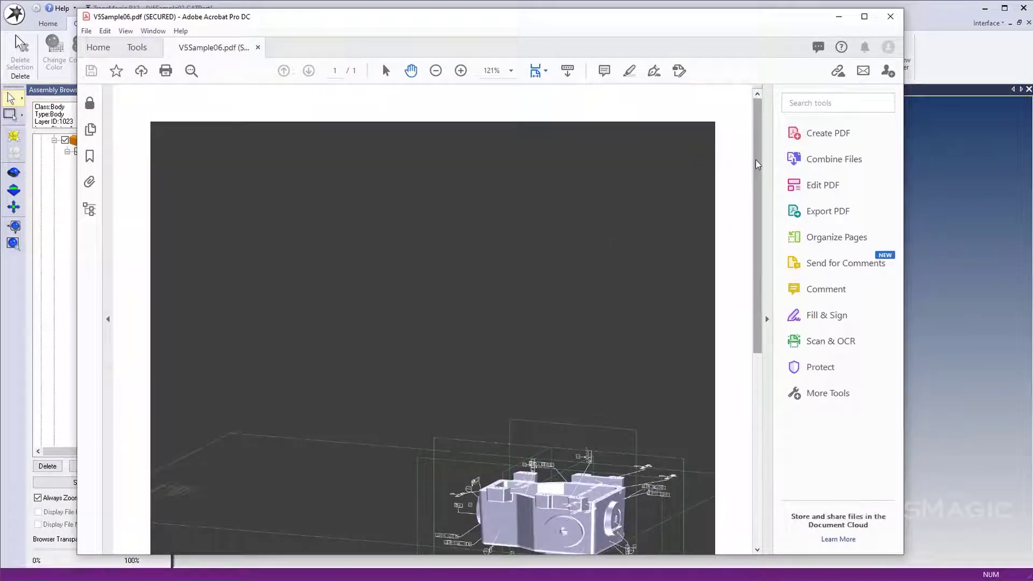
- Activate the 3D housing model, orbit and enlarge it with its annotations, and show the Model Tree with the saved views
scroll(749, 226, "down", 5)
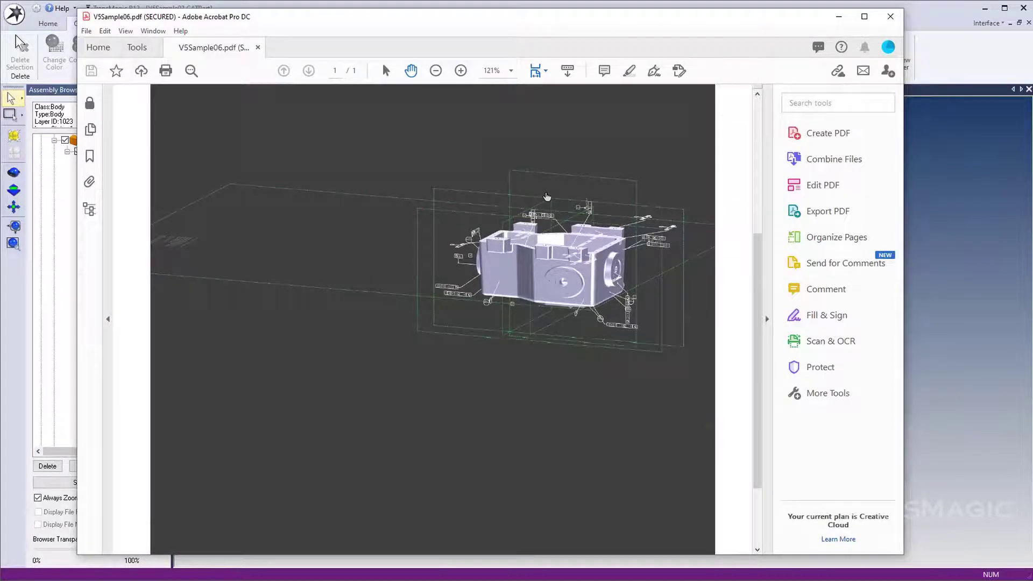
left_click_drag(547, 197, 499, 308)
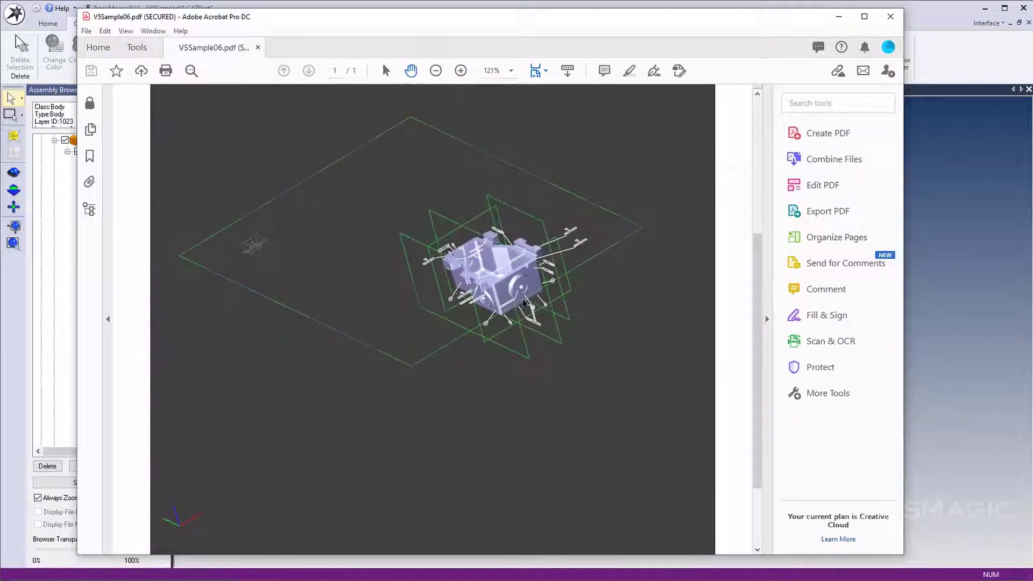
scroll(571, 268, "up", 5)
left_click_drag(622, 259, 350, 326)
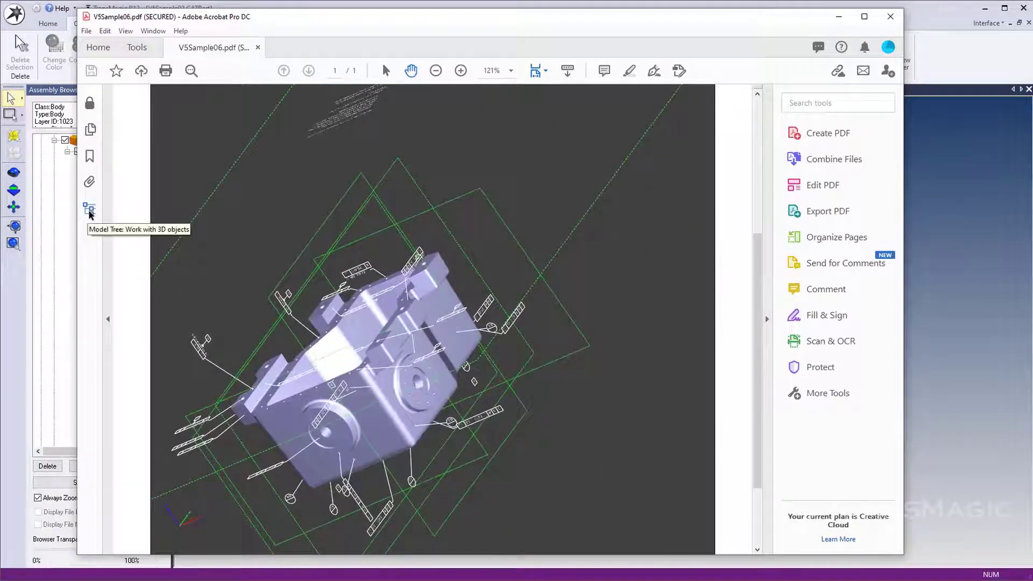
left_click(90, 213)
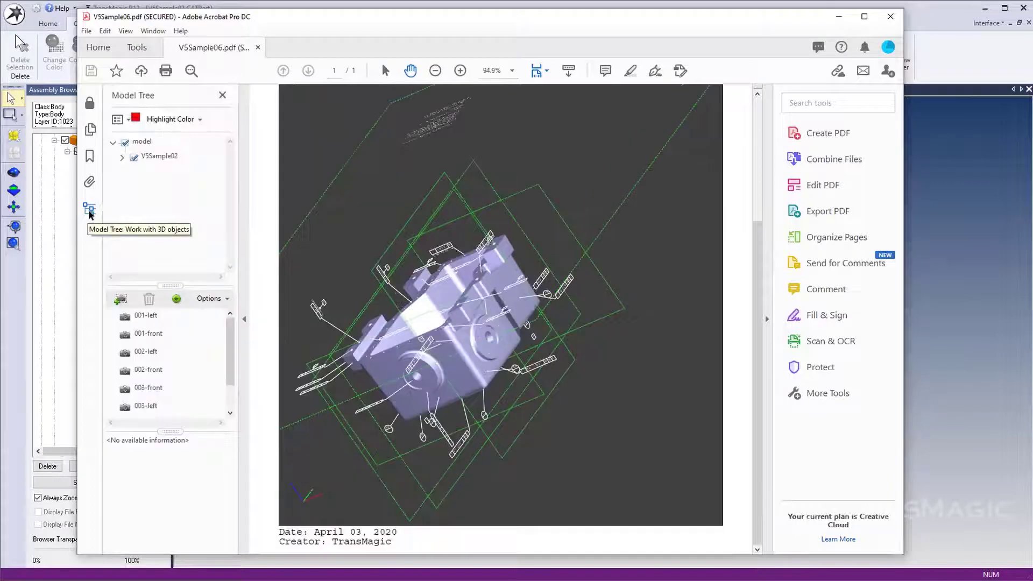
- Display the saved views from 001-left through 003-left one by one, and expand V5Sample02 and its 3D PMI branch in the Model Tree
left_click(144, 321)
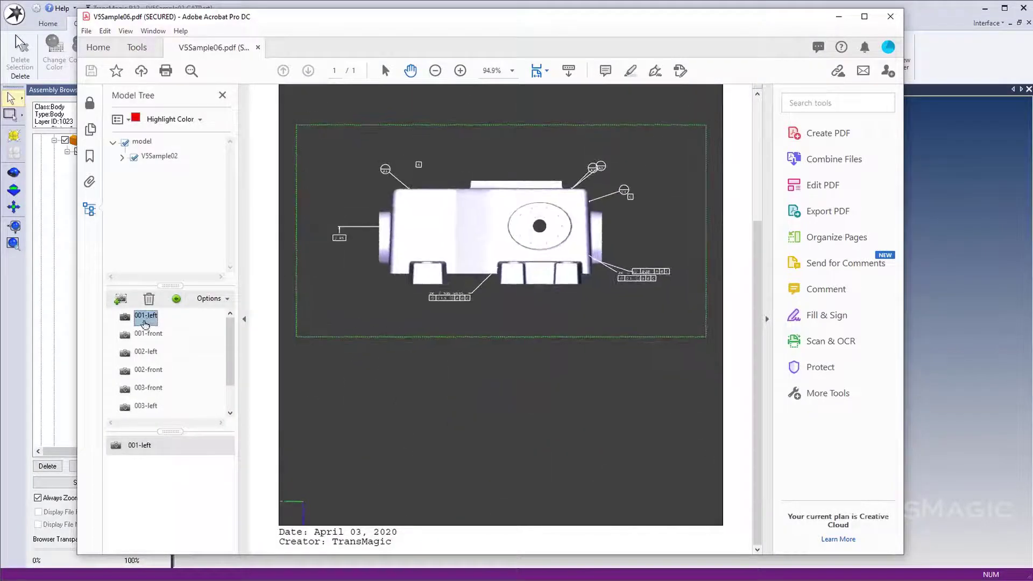
left_click(147, 334)
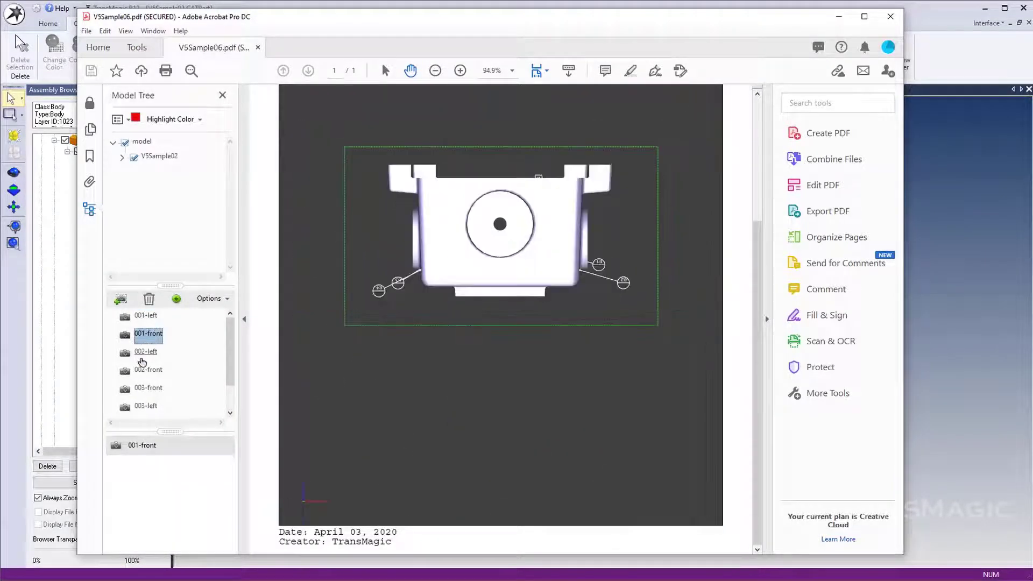
left_click(143, 356)
left_click(144, 371)
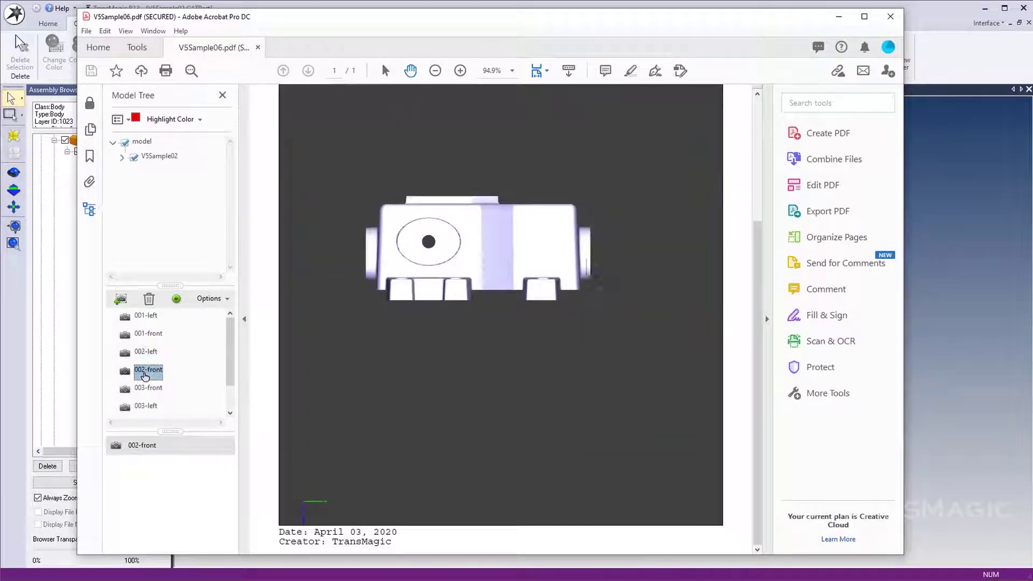
left_click(148, 388)
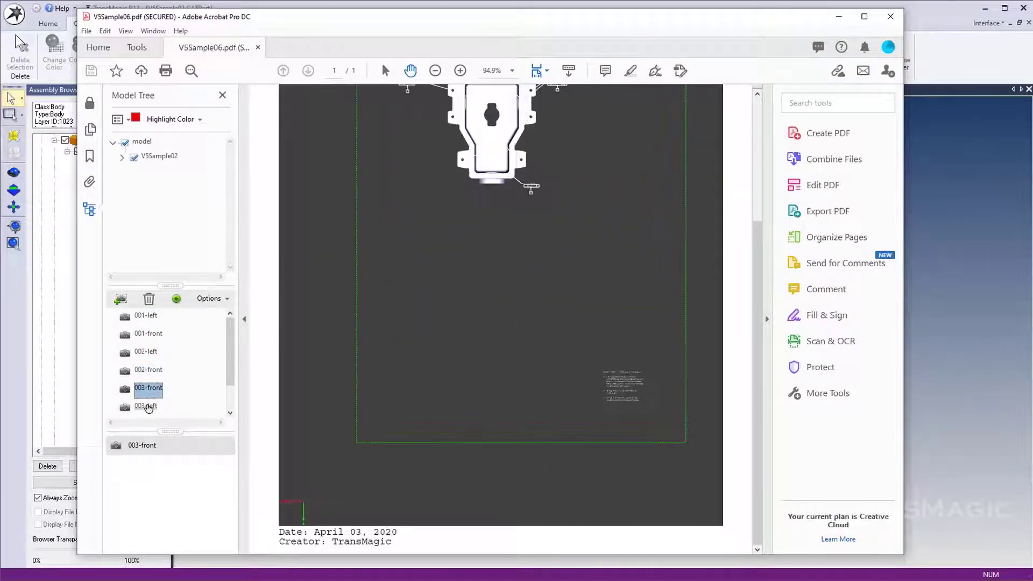
left_click(145, 407)
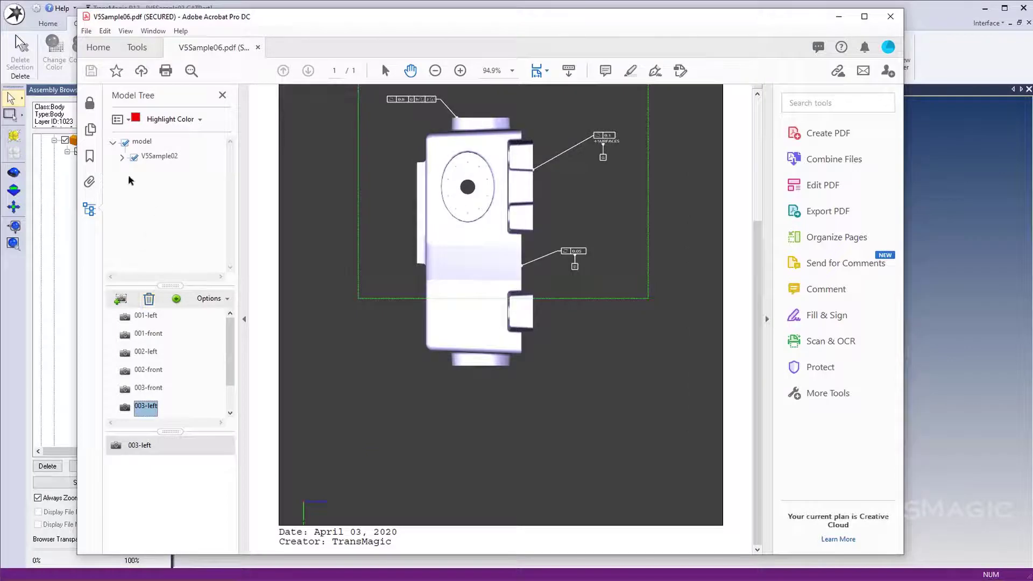
left_click(122, 157)
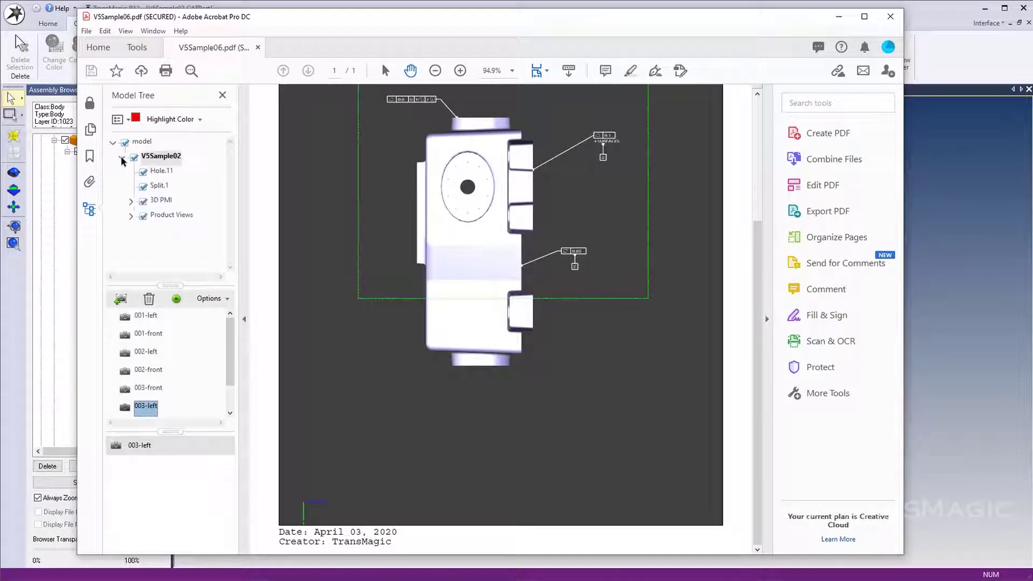
left_click(131, 201)
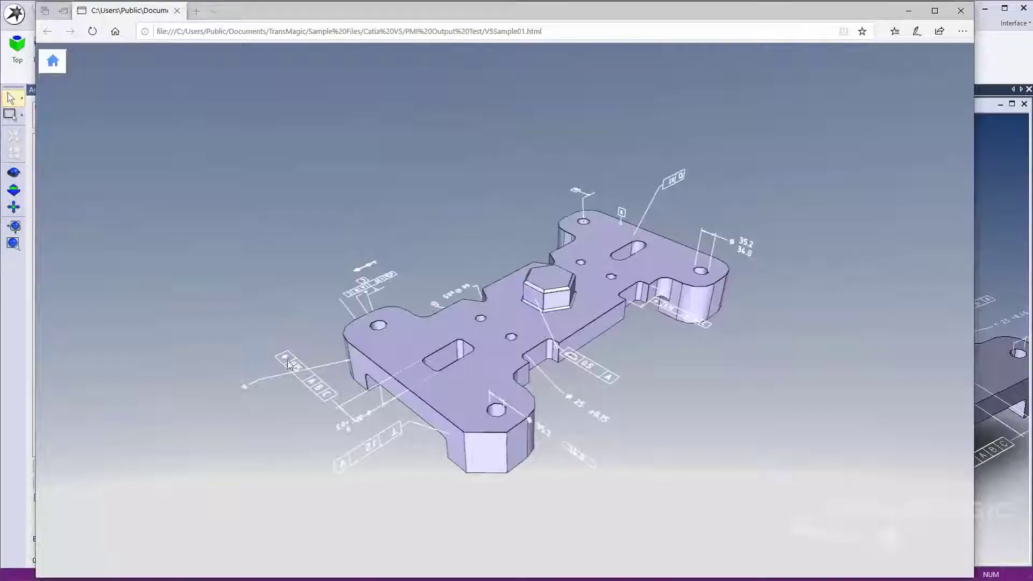
- In the web browser, orbit the V5Sample01.html model with its annotations and highlight the .html extension in its address
left_click_drag(344, 345, 376, 208)
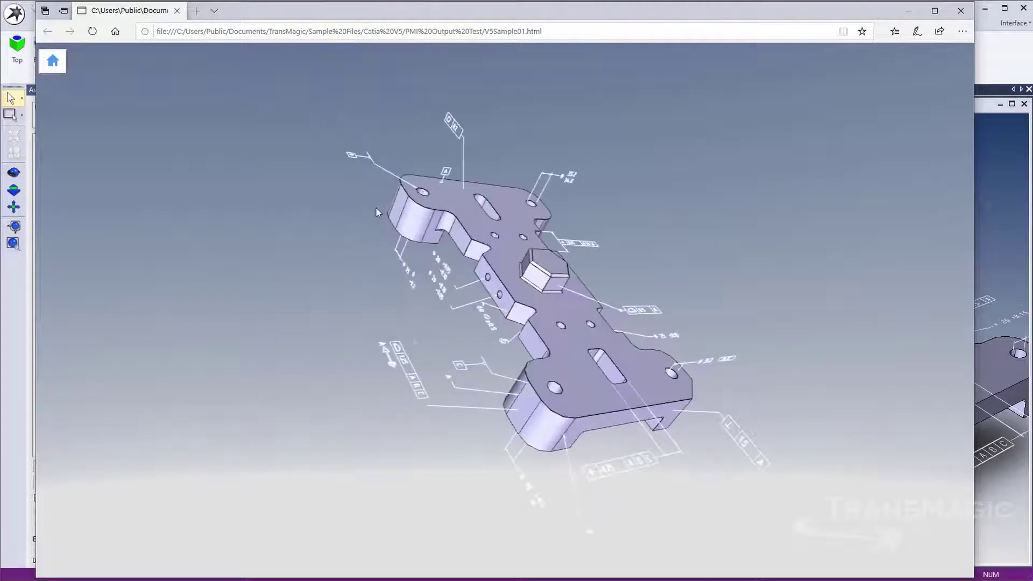
left_click(538, 31)
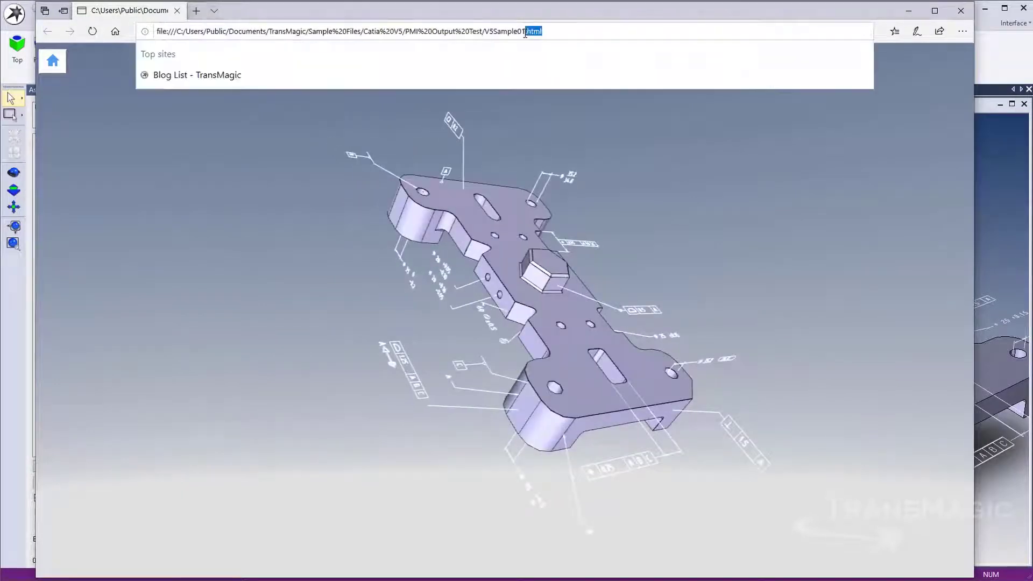
left_click(278, 159)
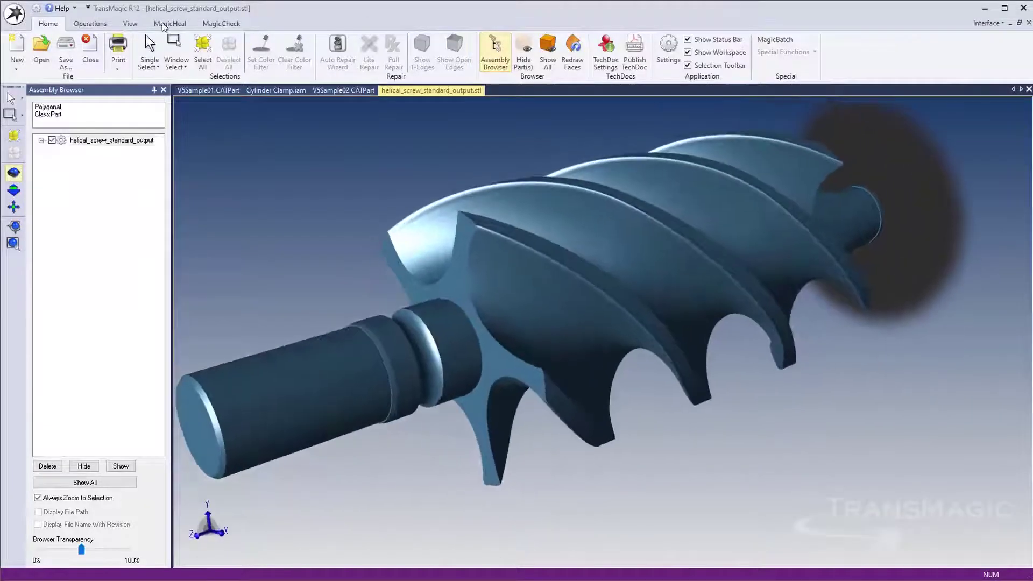
- Switch the rendering mode of the helical_screw_standard_output.stl model in TransMagic
left_click(130, 23)
left_click(445, 44)
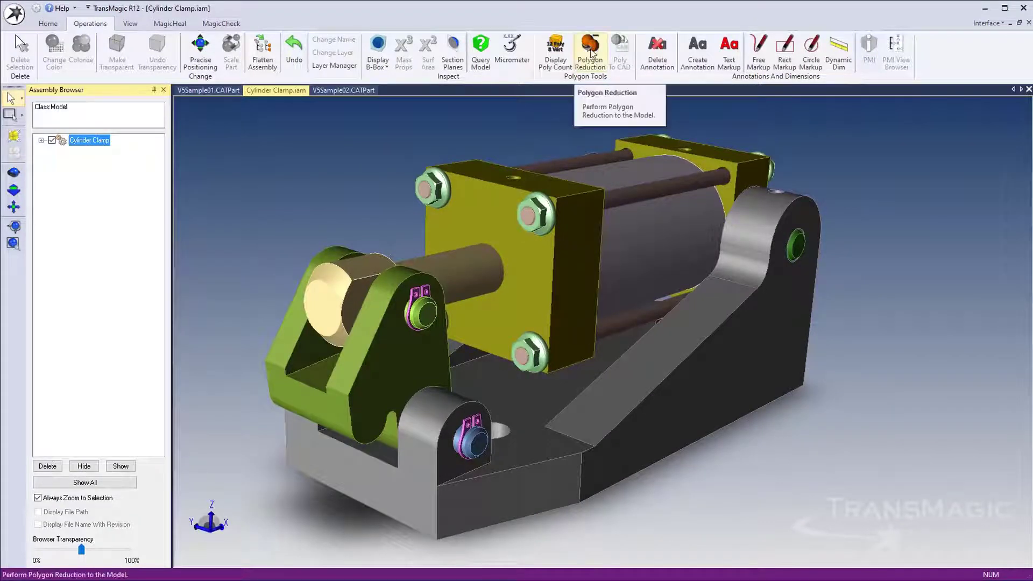
- Apply Polygon Reduction at 66% to the Cylinder Clamp assembly and accept its conversion from B-Rep to a polygonal model
left_click(591, 50)
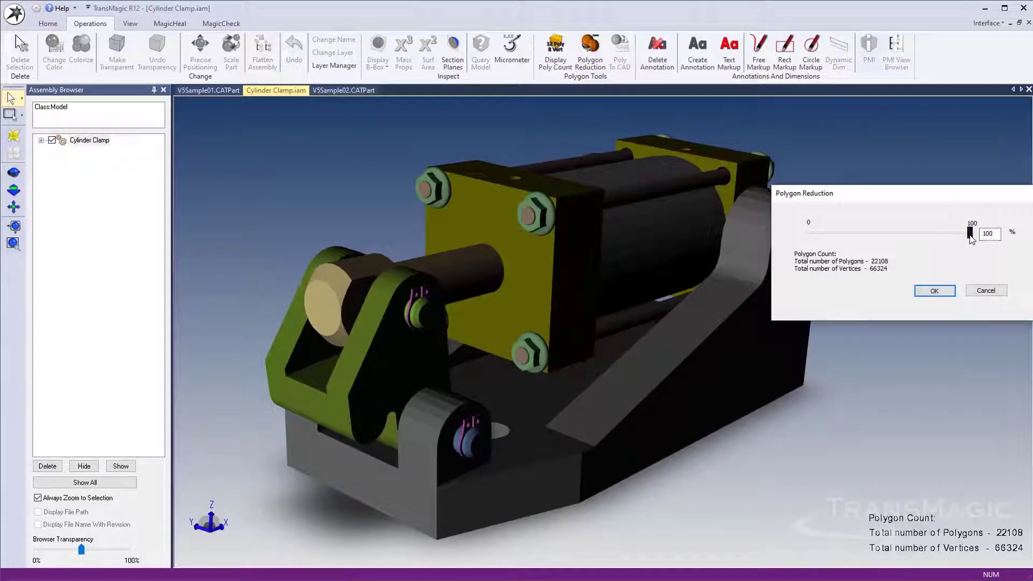
left_click_drag(970, 235, 914, 236)
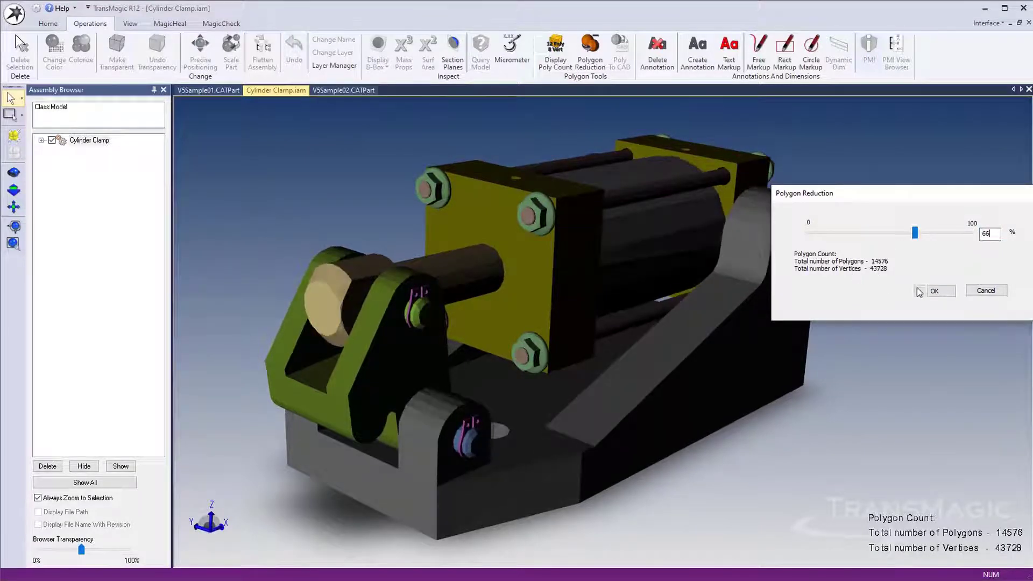
left_click(939, 292)
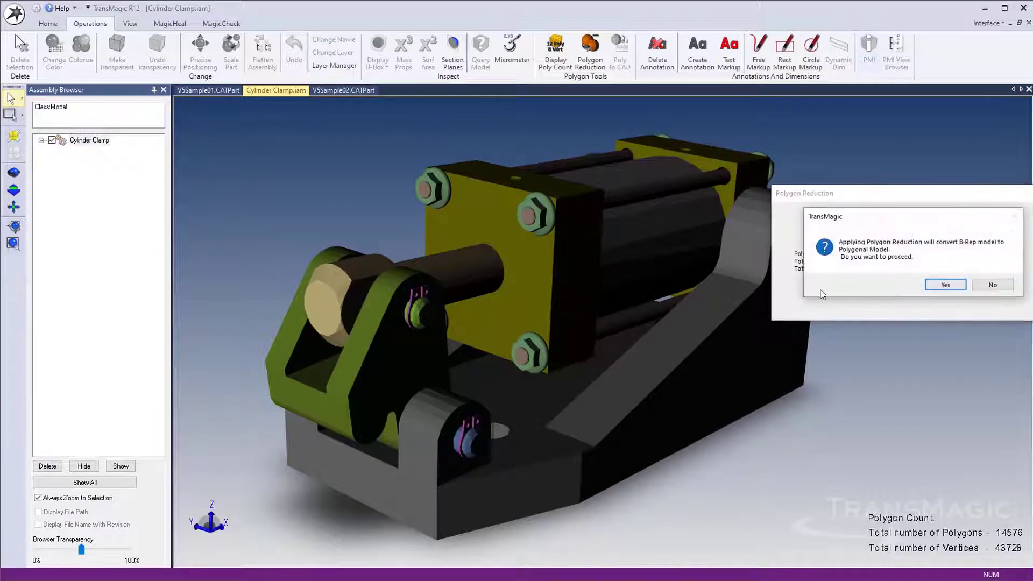
left_click(946, 284)
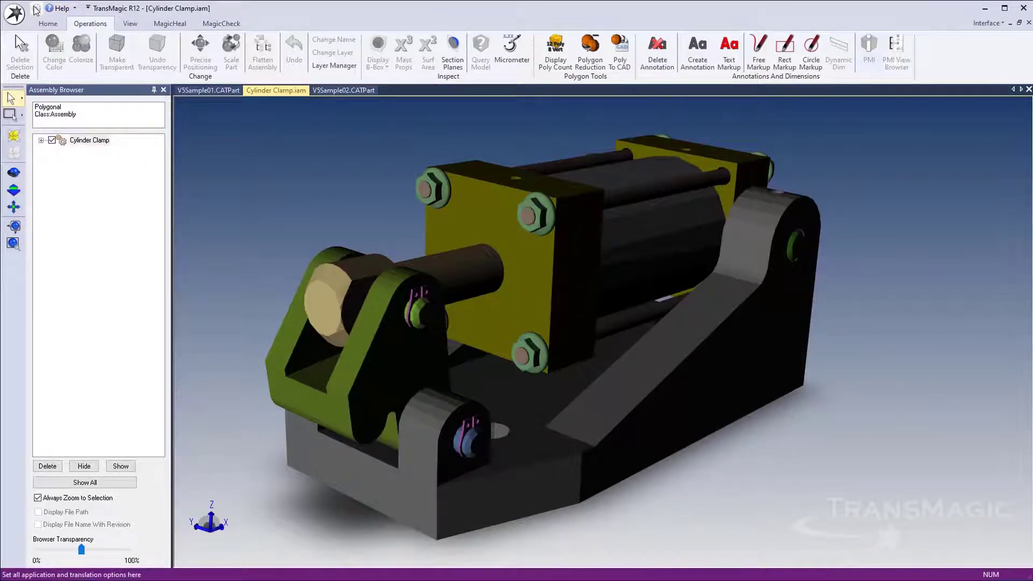
- Review the STL Write format options in the application settings and close the settings without changing them
left_click(35, 9)
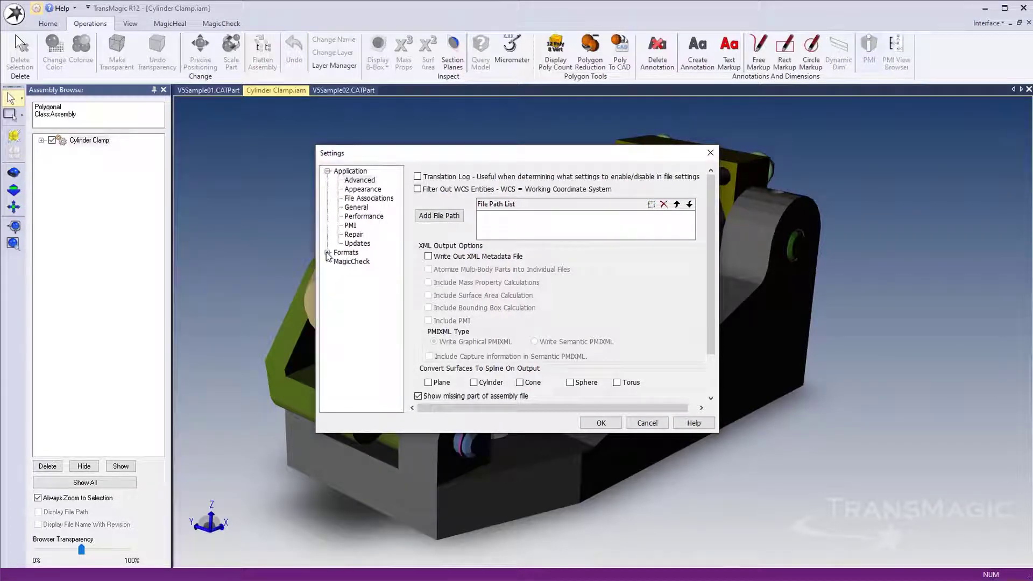
left_click(326, 252)
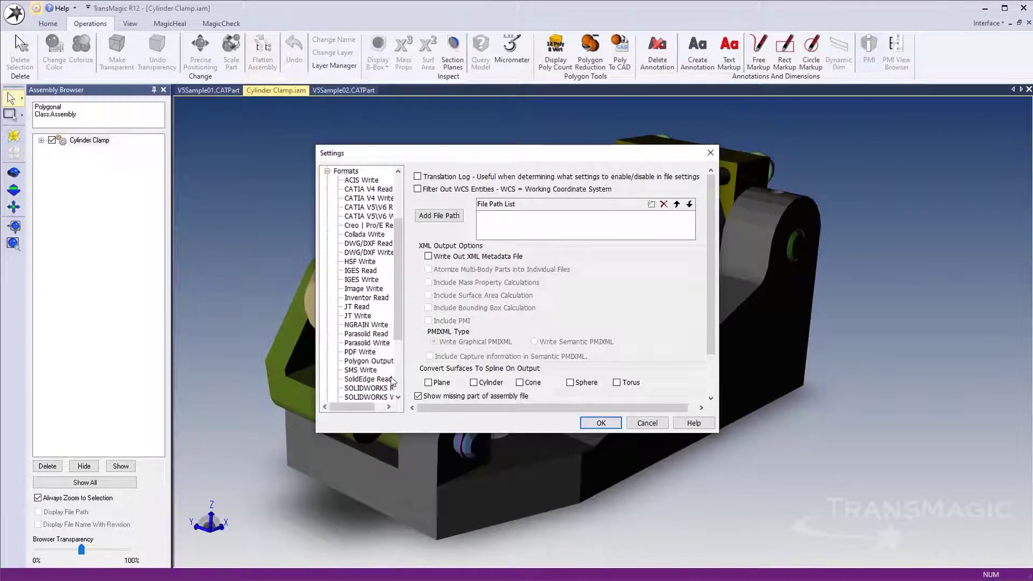
scroll(394, 383, "down", 4)
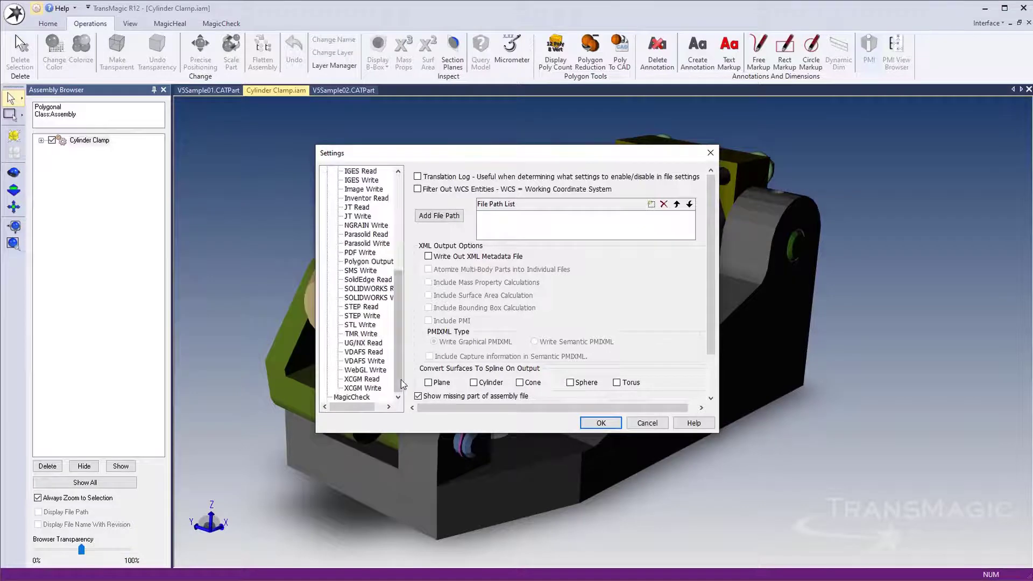
left_click(358, 325)
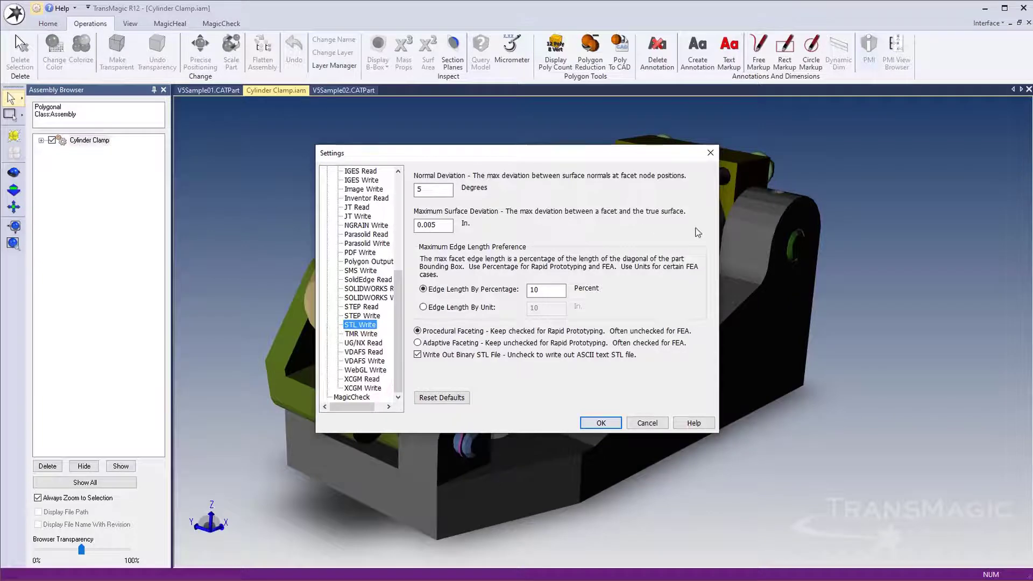
left_click(601, 423)
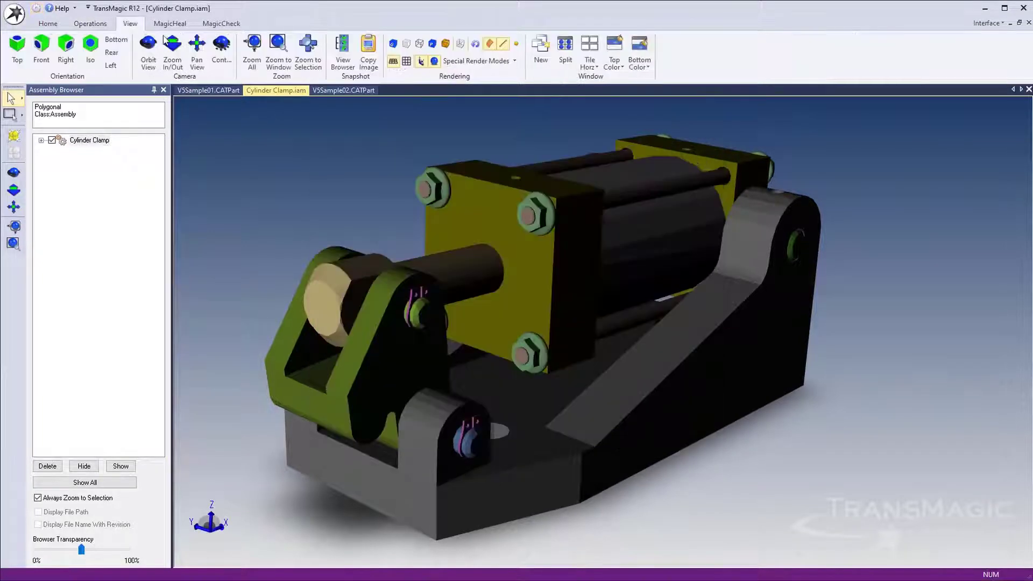
- Tile the Cylinder Clamp, V5Sample02 and V5Sample01 model windows side by side
left_click(594, 67)
left_click(603, 79)
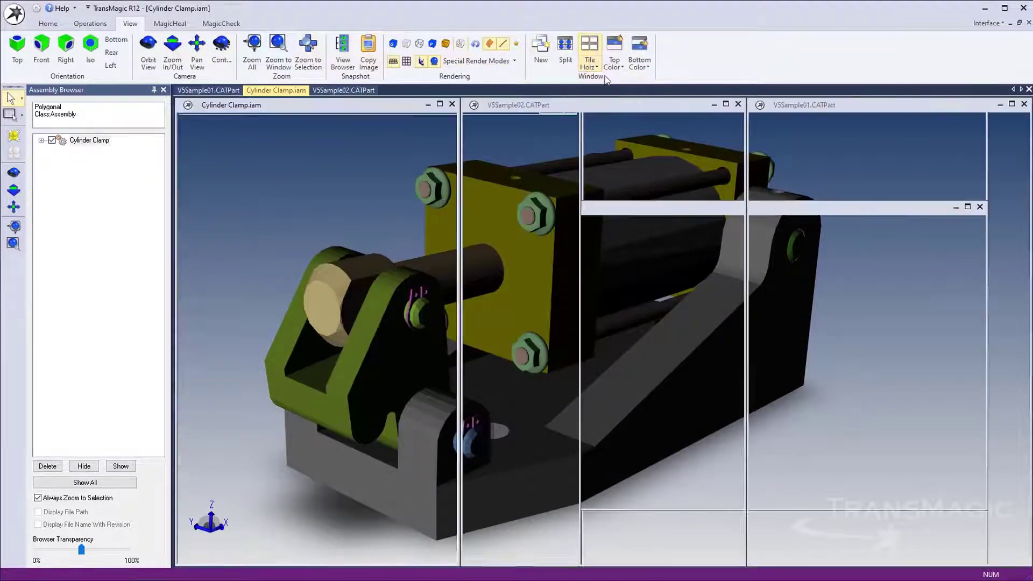